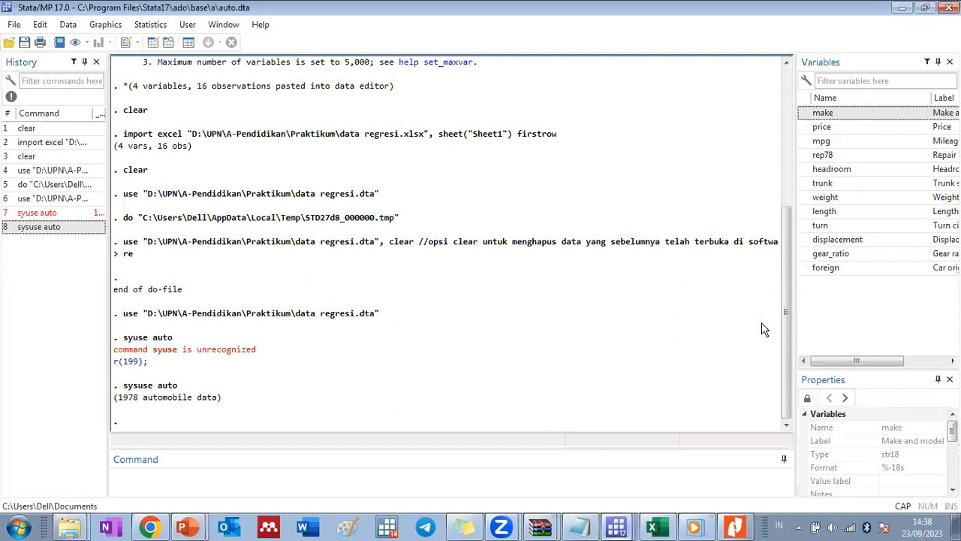
- Switch to PowerPoint to read the Memeriksa data outline slide, and return to the main Stata window
mouse_move(184, 527)
click(169, 475)
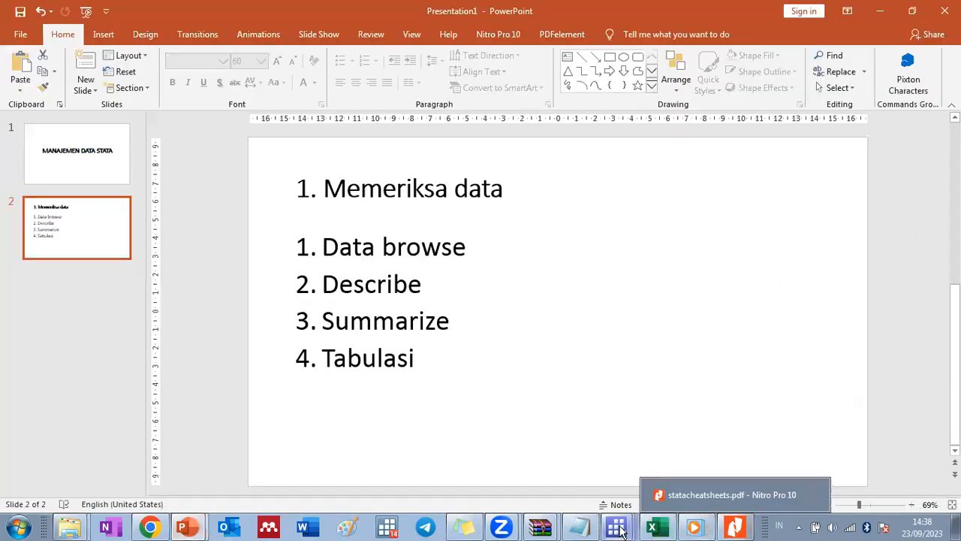
mouse_move(616, 528)
click(580, 451)
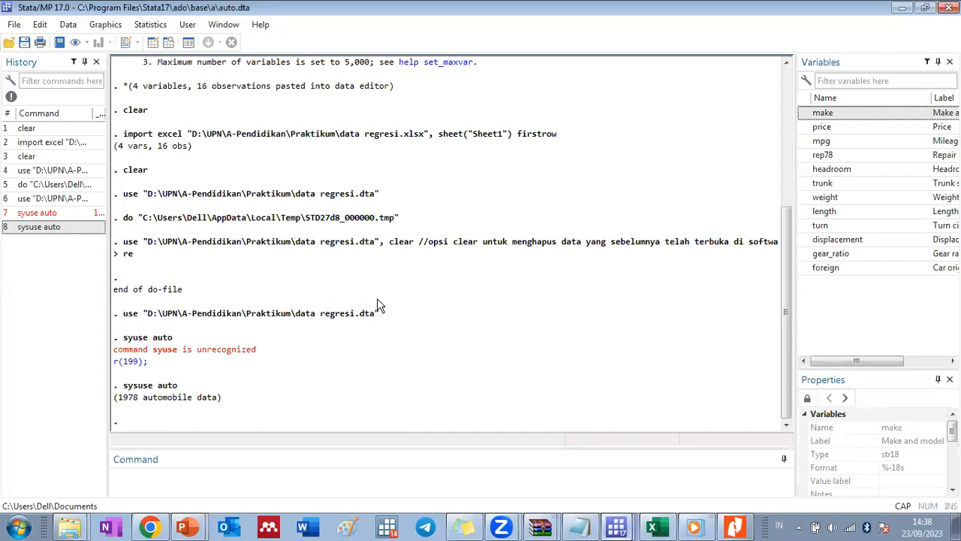
- Open the auto dataset in the Data Editor's browse mode, maximize it, and look through the rows
click(169, 46)
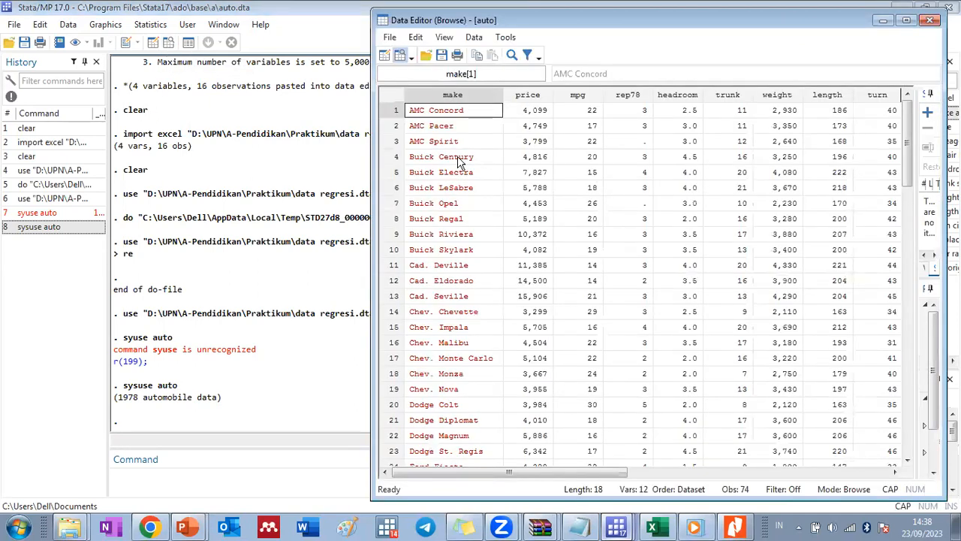
click(905, 23)
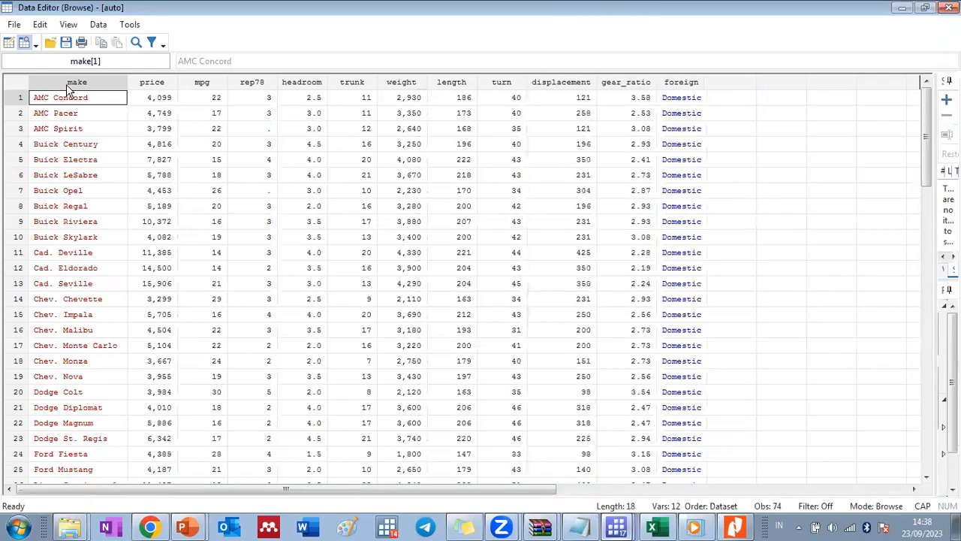
scroll(94, 169, down, 4)
scroll(99, 174, down, 5)
click(167, 100)
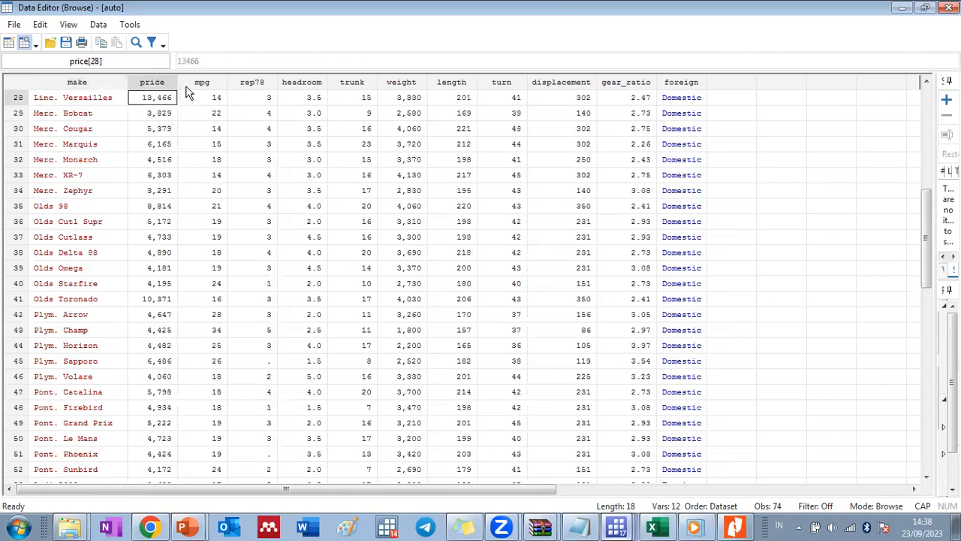
scroll(522, 252, up, 7)
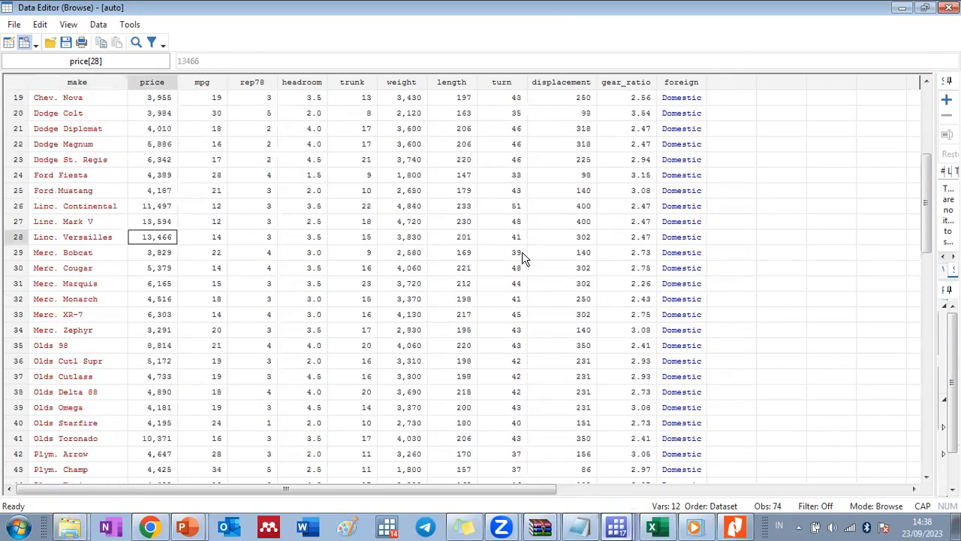
scroll(670, 88, up, 2)
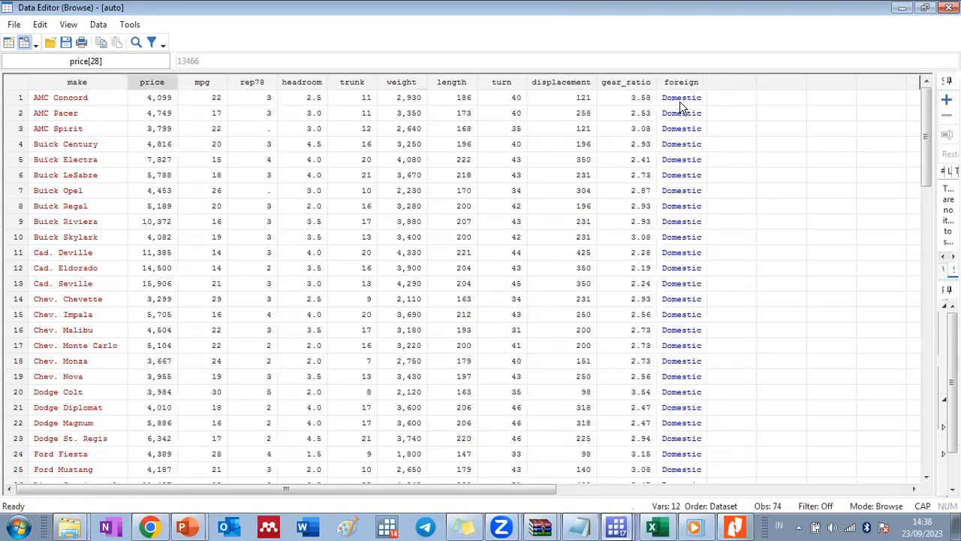
- Examine the values of the foreign column across the dataset and close the data browser
click(671, 129)
click(678, 95)
drag(926, 138, 927, 278)
click(683, 316)
click(950, 8)
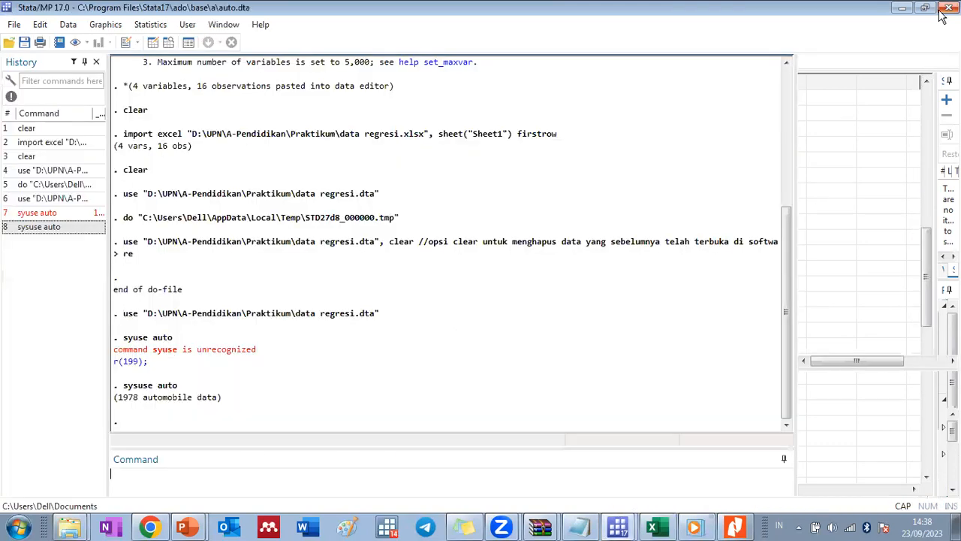
- Open the data browser with the command bro, look through all rows of the auto dataset, and close it
mouse_move(183, 528)
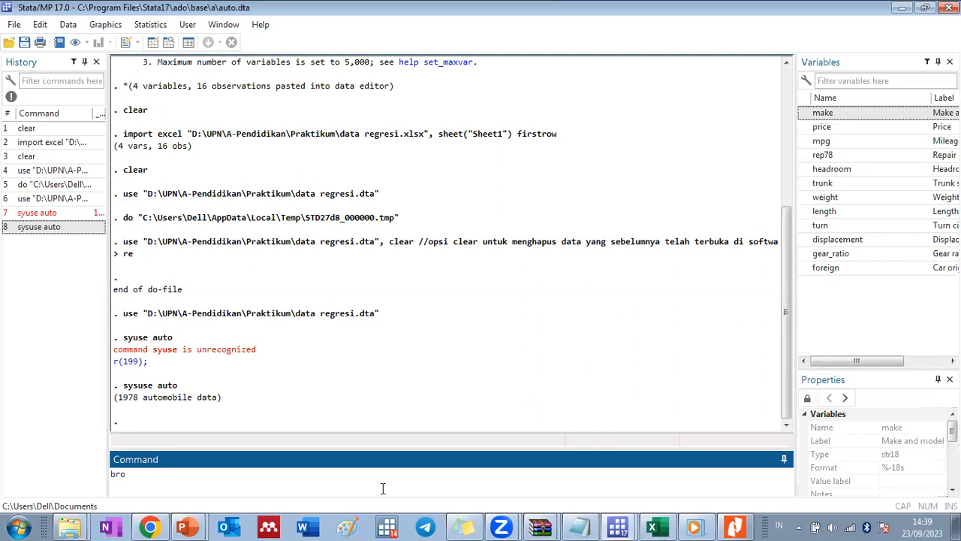
key(alt+Tab)
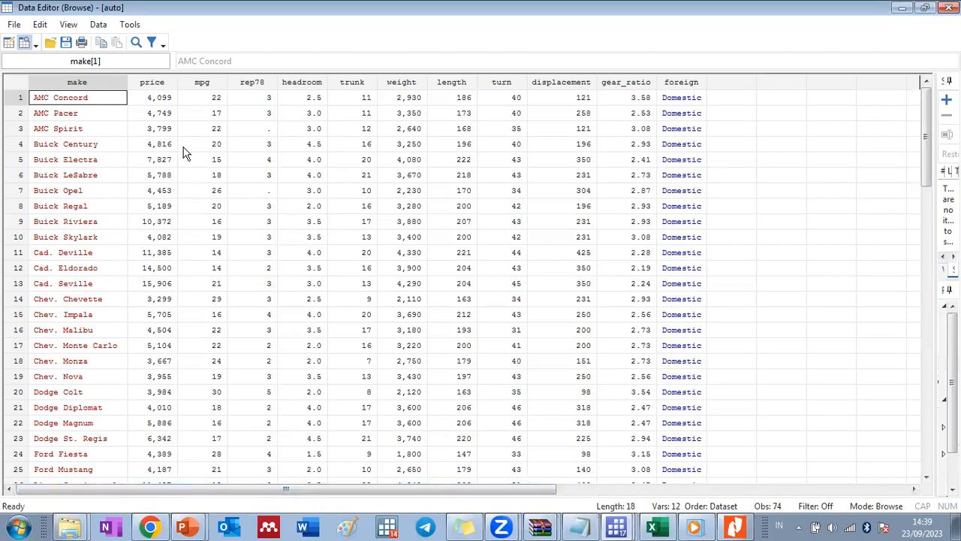
click(81, 163)
scroll(111, 244, down, 17)
scroll(193, 293, up, 17)
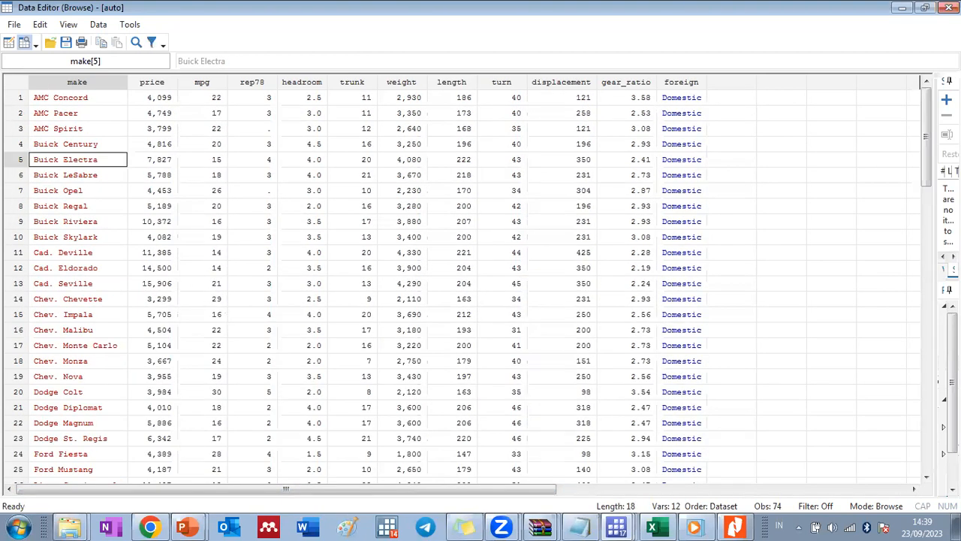
click(948, 7)
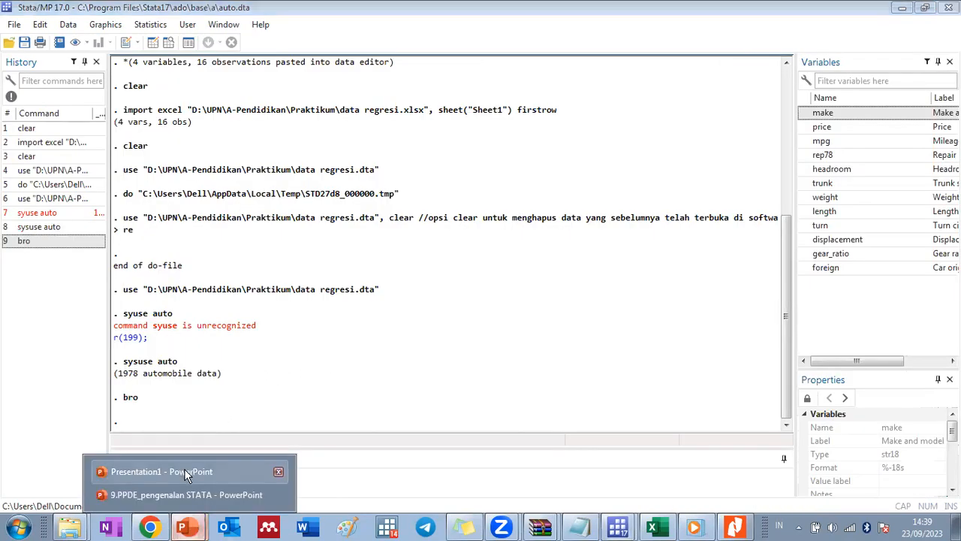
- Check the outline slide in PowerPoint, return to Stata, run describe on the whole auto dataset, and highlight its output
click(184, 471)
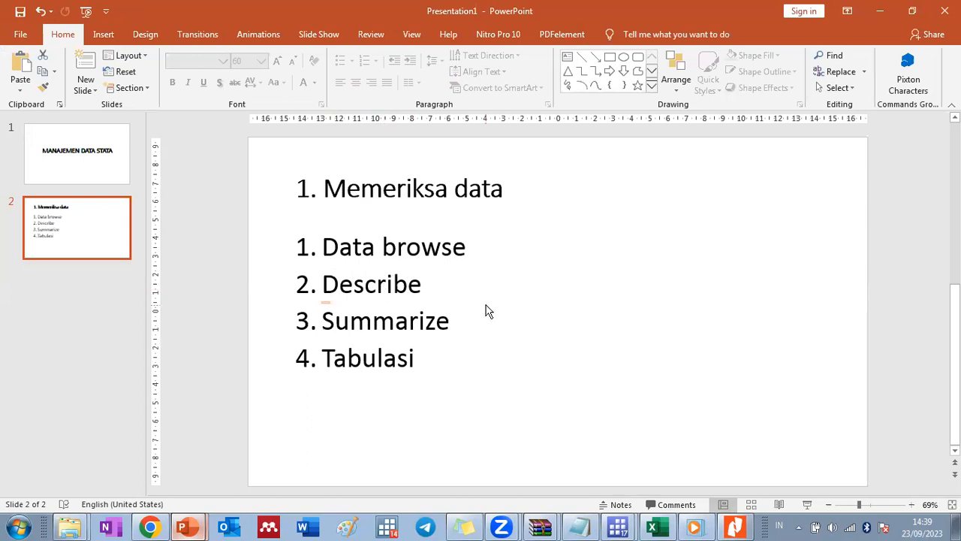
mouse_move(617, 530)
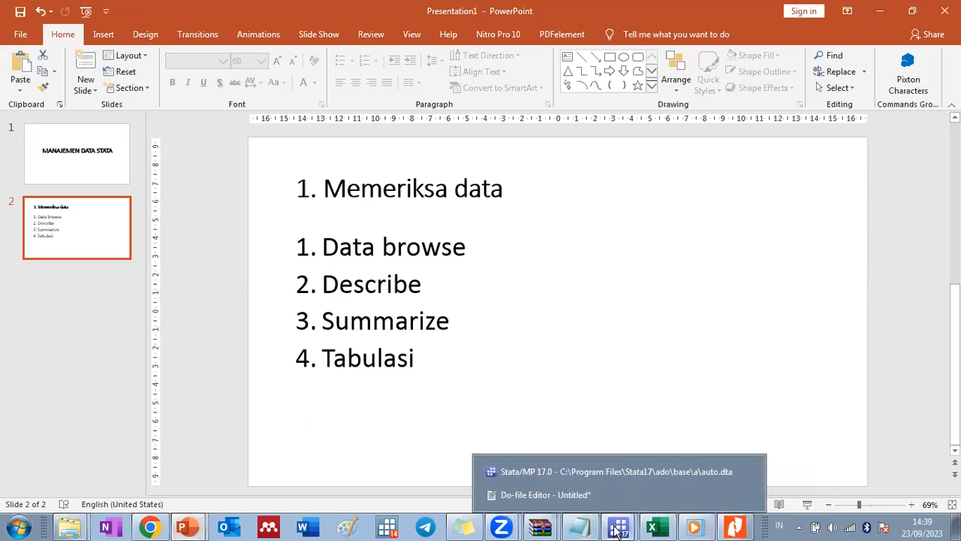
click(606, 473)
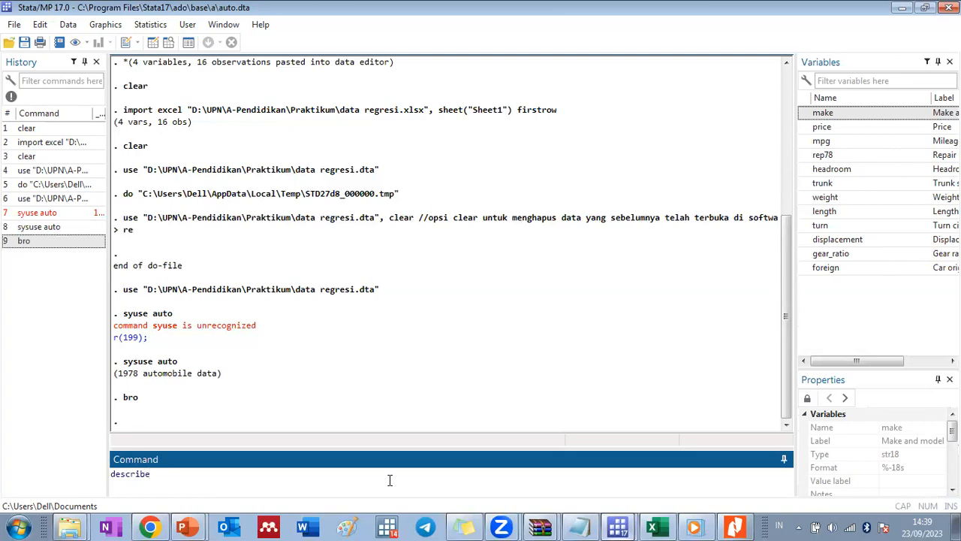
key(Return)
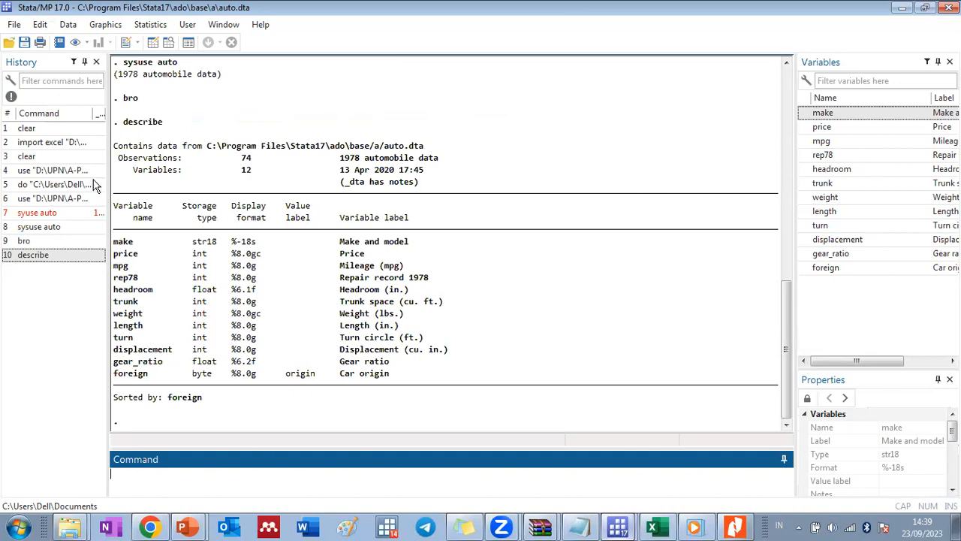
drag(115, 153, 474, 428)
click(381, 420)
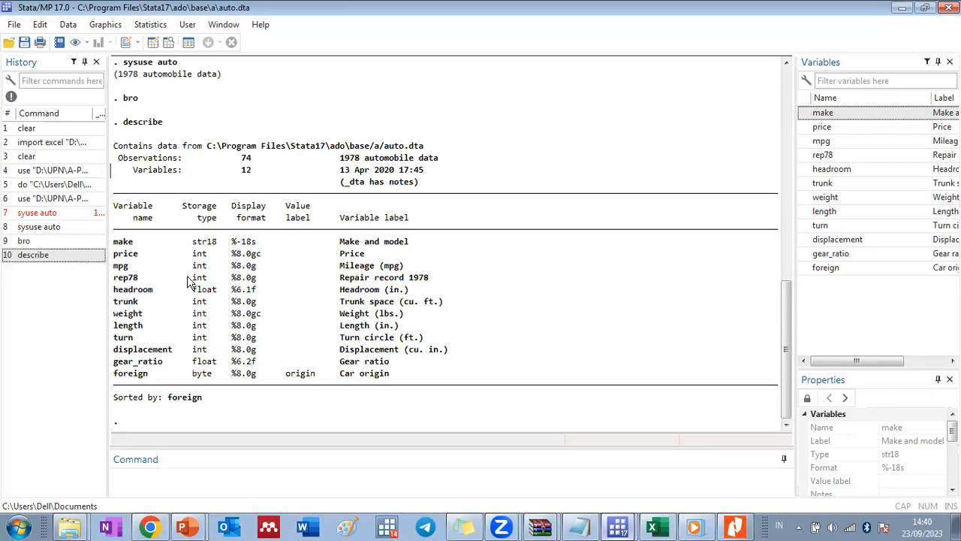
- Reopen the auto dataset in the data browser with the bro command
click(144, 483)
text(b)
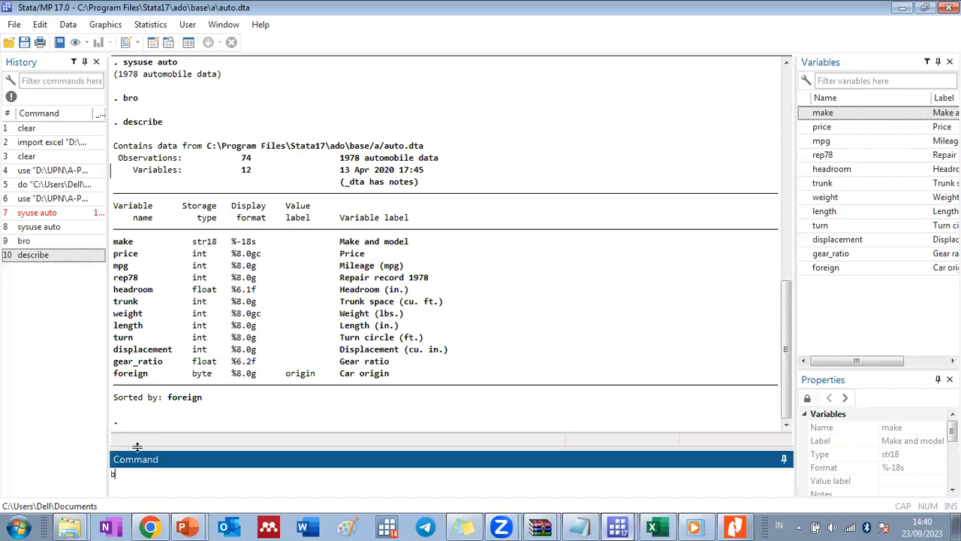
text(bro)
key(Return)
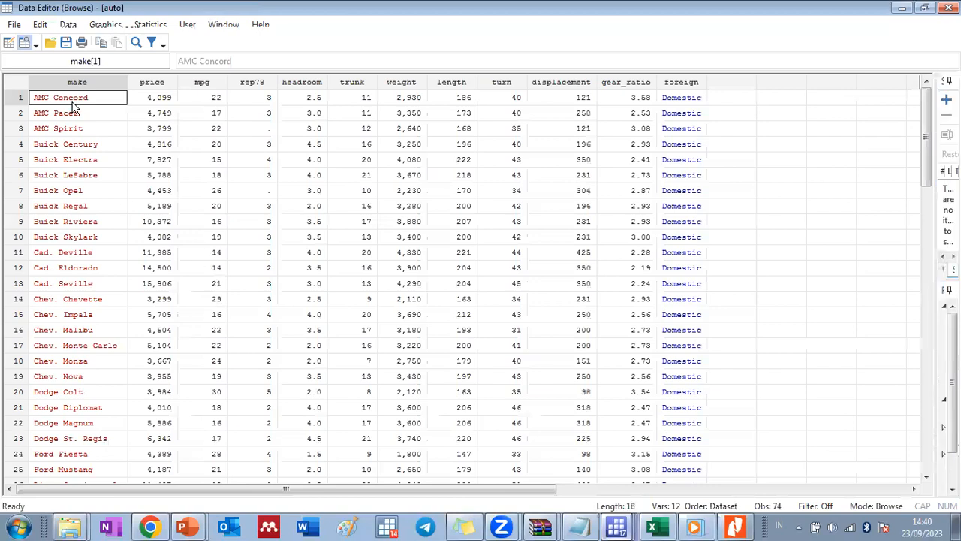
- Examine the text entries in the make column and close the data browser
click(75, 113)
click(68, 143)
click(68, 175)
click(67, 234)
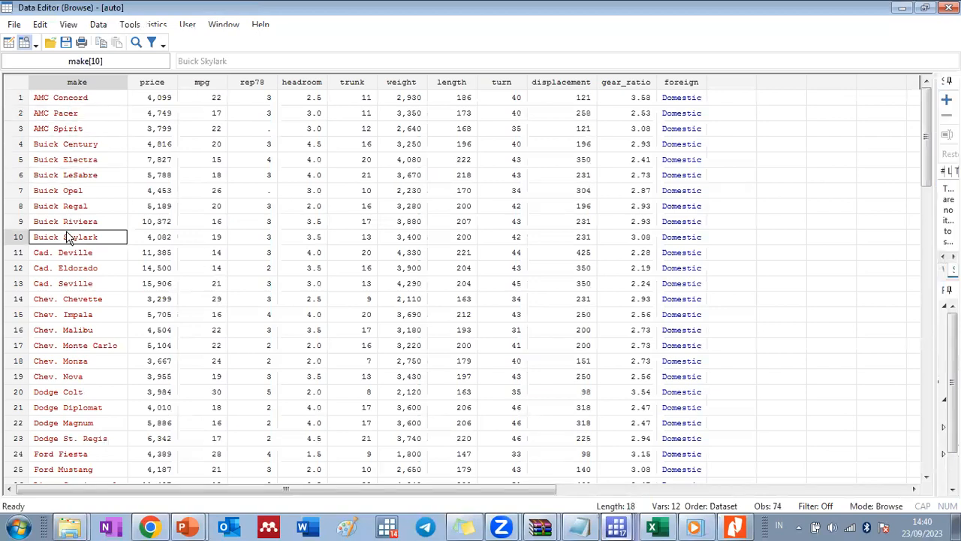
click(69, 269)
click(64, 98)
click(76, 129)
click(94, 222)
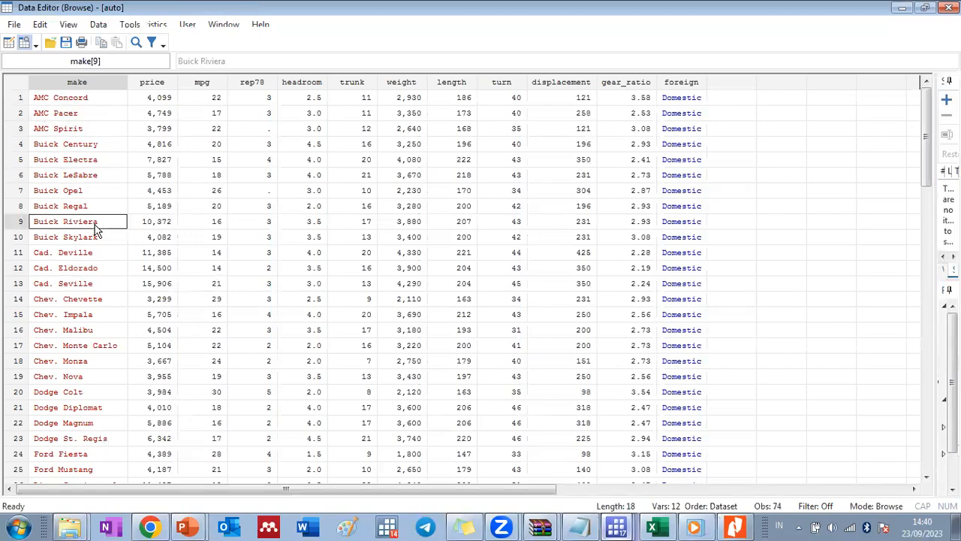
click(66, 316)
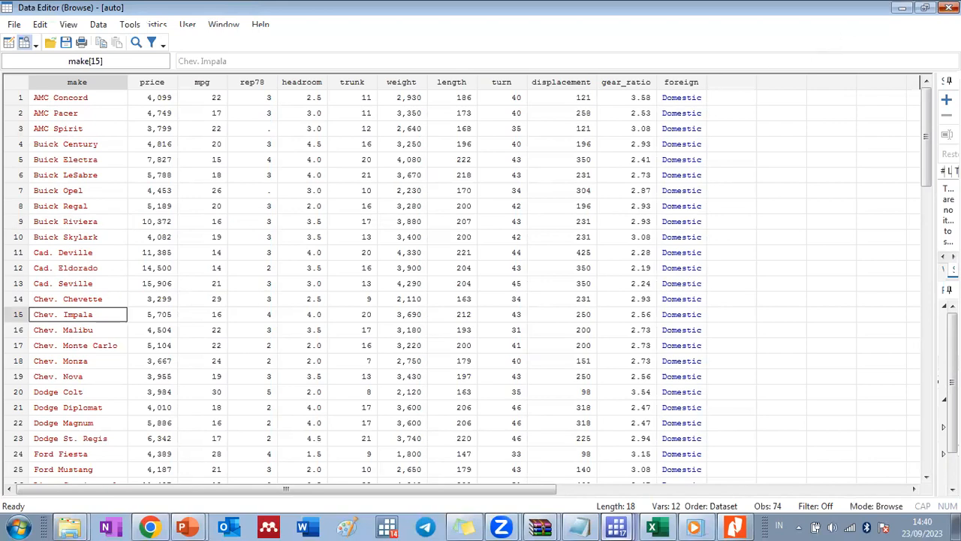
click(948, 7)
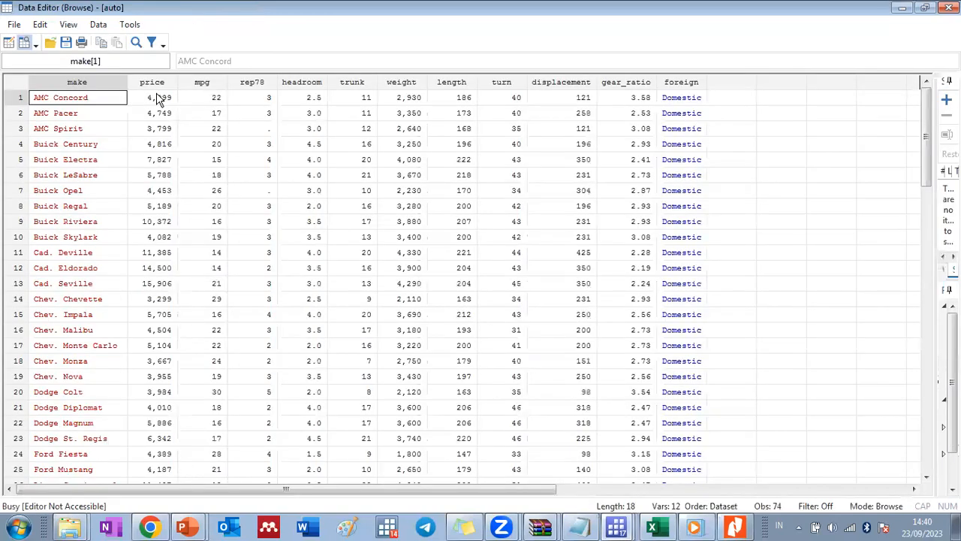
- Browse the numeric columns from price to gear_ratio with bro, and check foreign's storage type in the describe output
drag(157, 97, 612, 174)
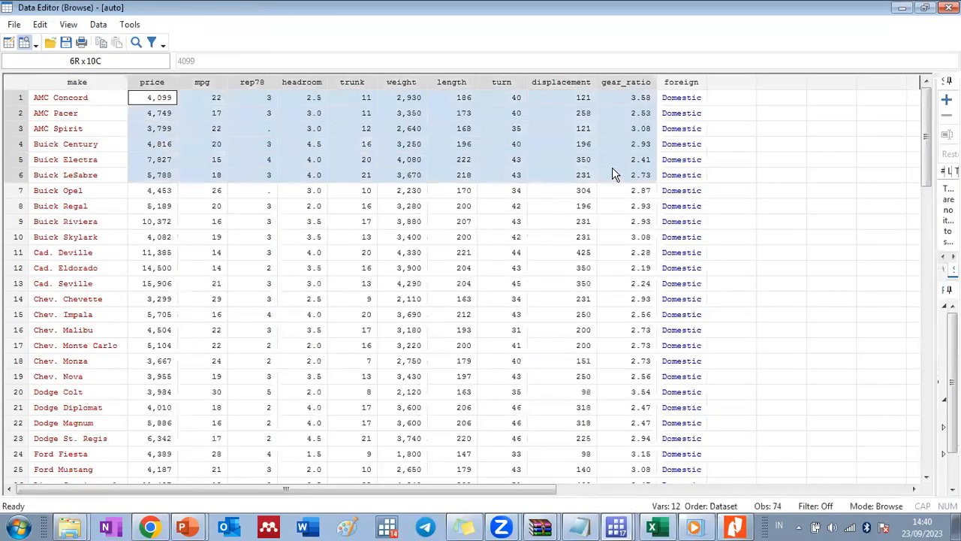
click(902, 7)
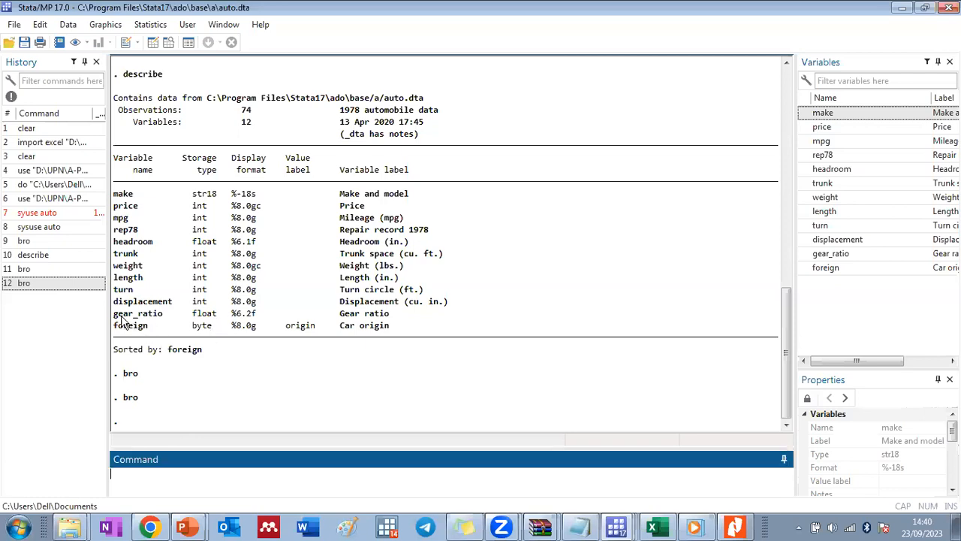
double_click(201, 326)
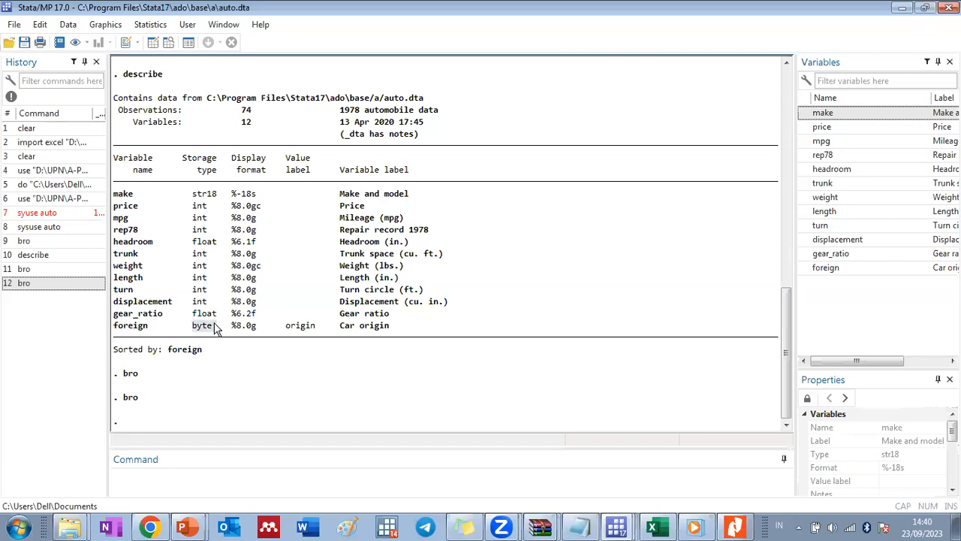
double_click(204, 327)
click(248, 269)
- Compare the variable names price, mpg, rep78, displacement and foreign with their variable labels in the describe output
drag(115, 210, 136, 211)
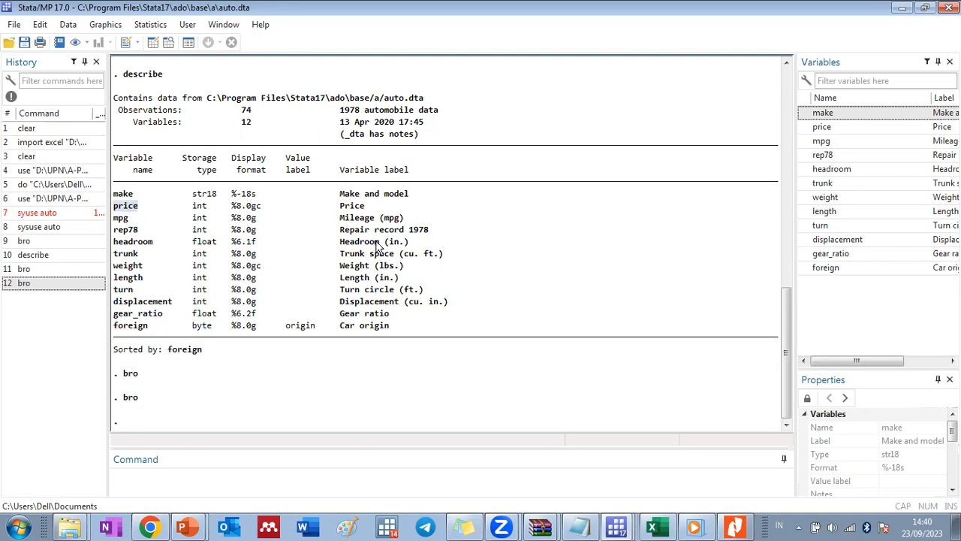
drag(366, 210, 340, 211)
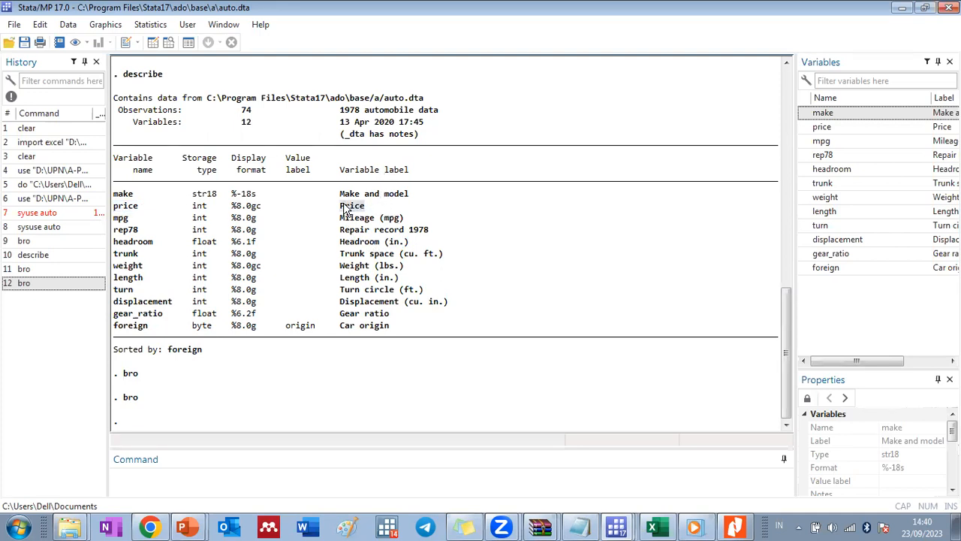
drag(114, 218, 130, 217)
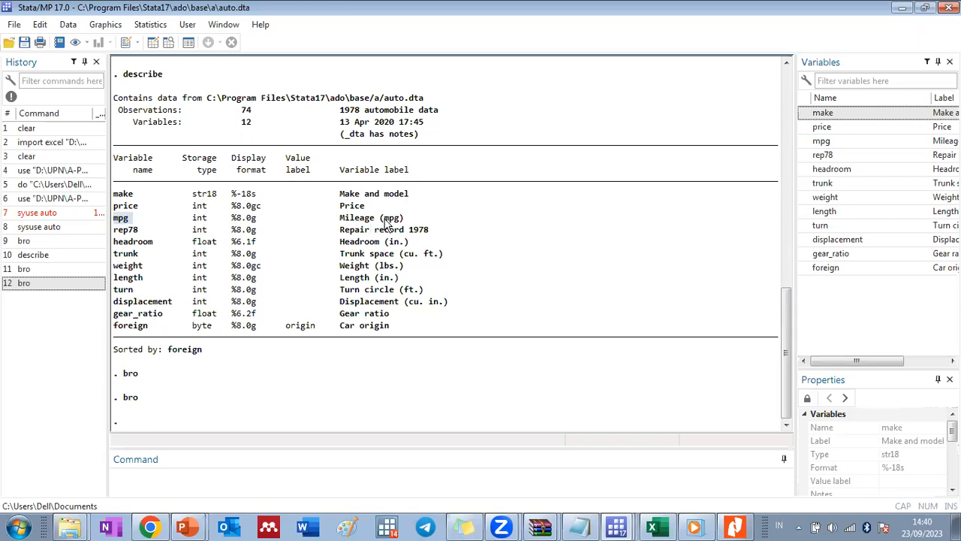
drag(114, 229, 138, 232)
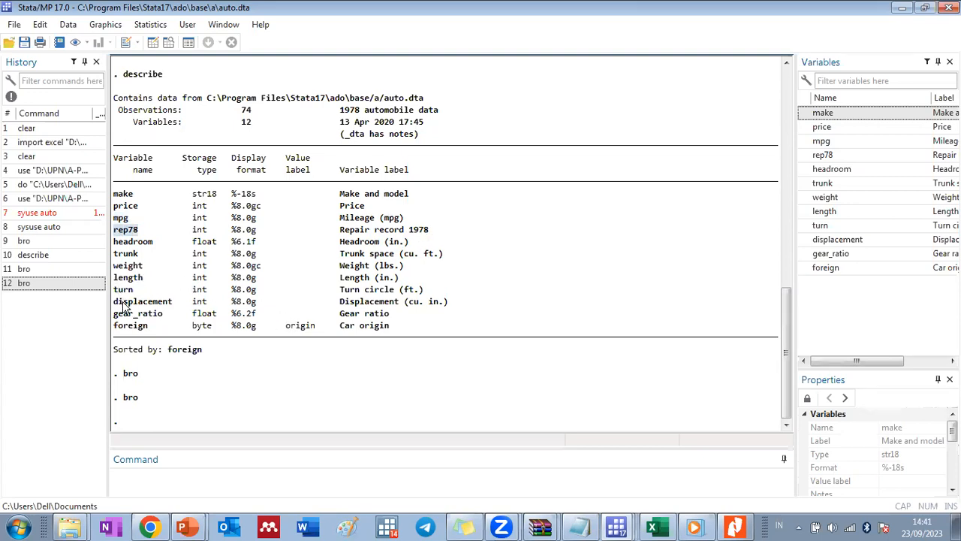
drag(115, 304, 176, 305)
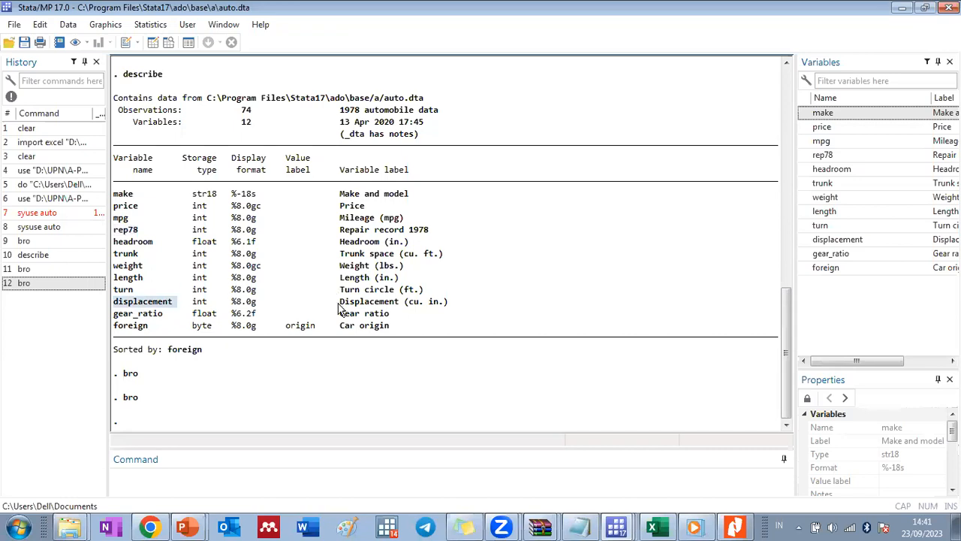
drag(339, 303, 397, 302)
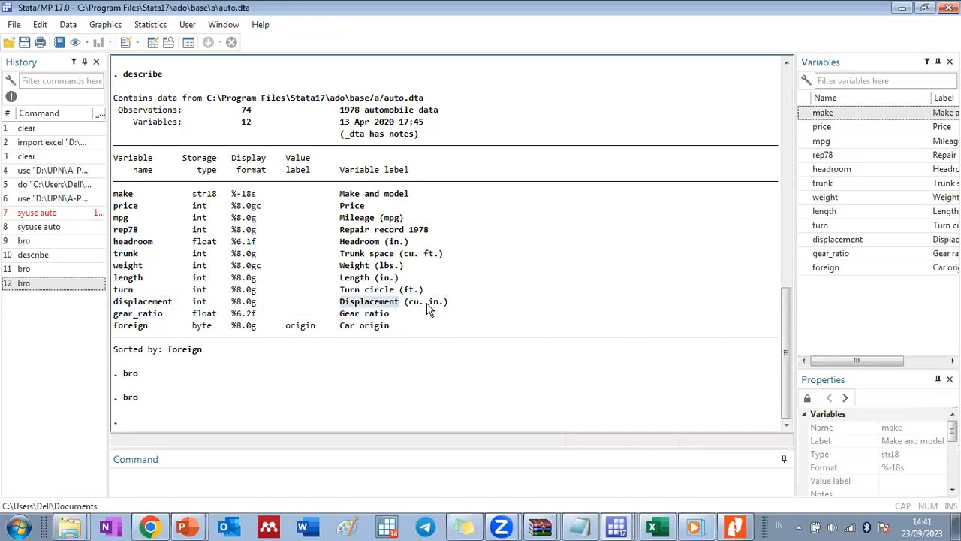
drag(150, 327, 118, 332)
drag(389, 325, 342, 328)
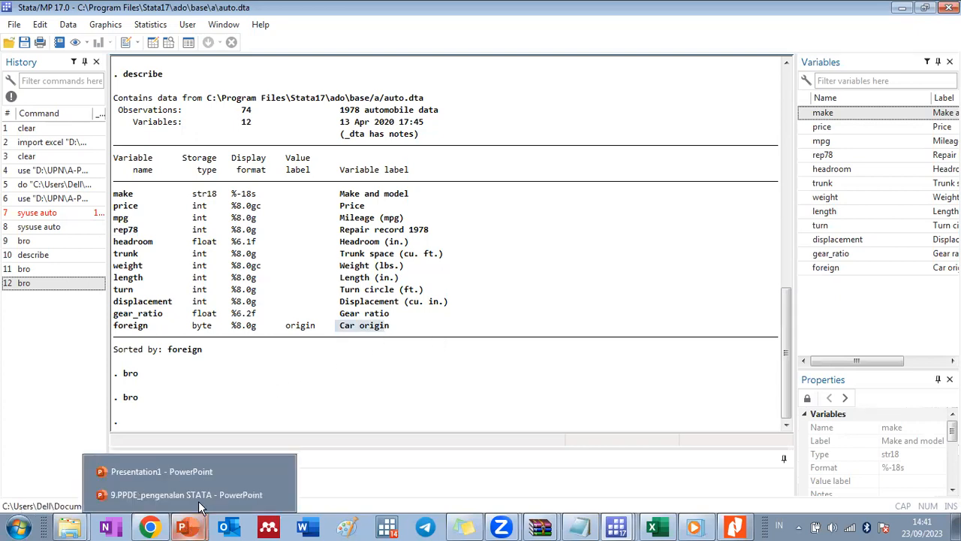
click(254, 353)
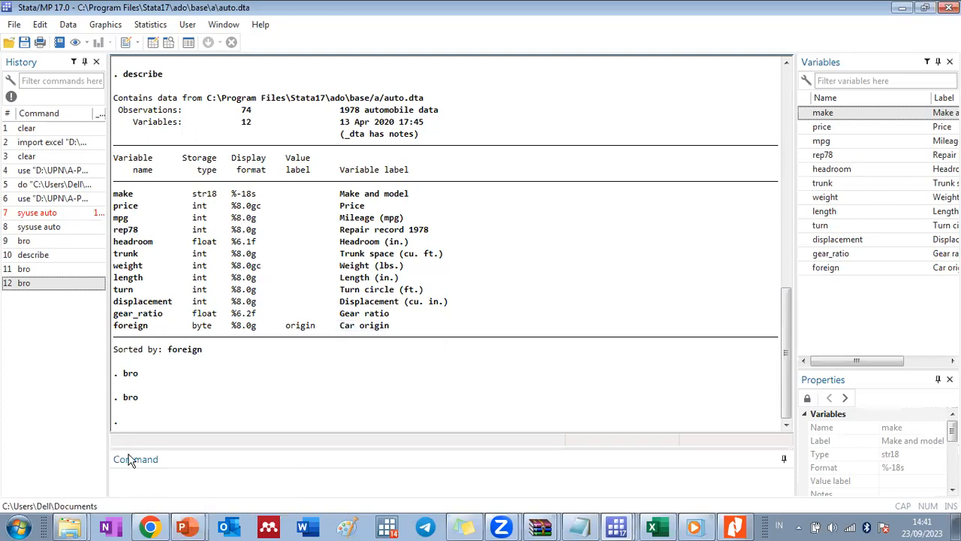
- Describe only two variables with the command des make rep78, and examine the rows listed for make and rep78
click(131, 480)
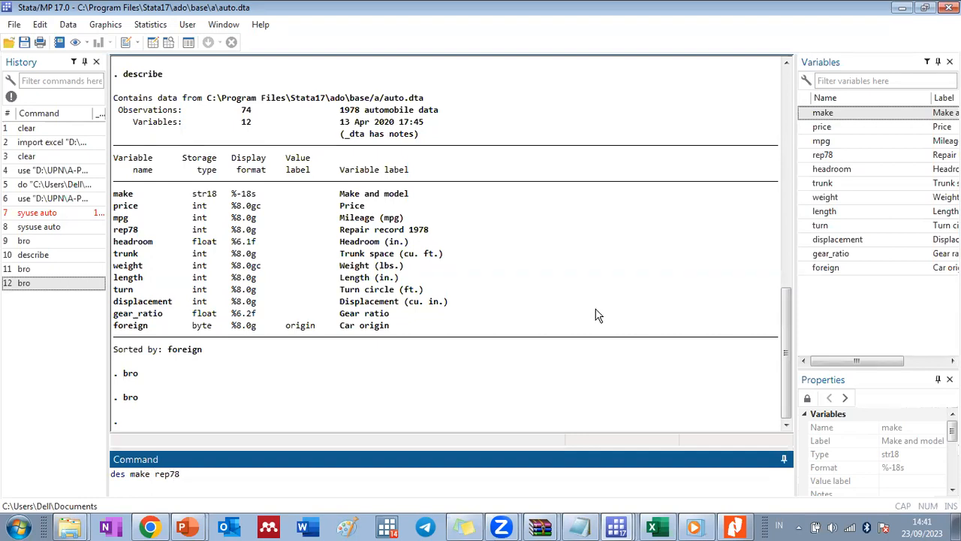
double_click(115, 474)
click(125, 475)
drag(131, 474, 183, 474)
click(183, 474)
key(Return)
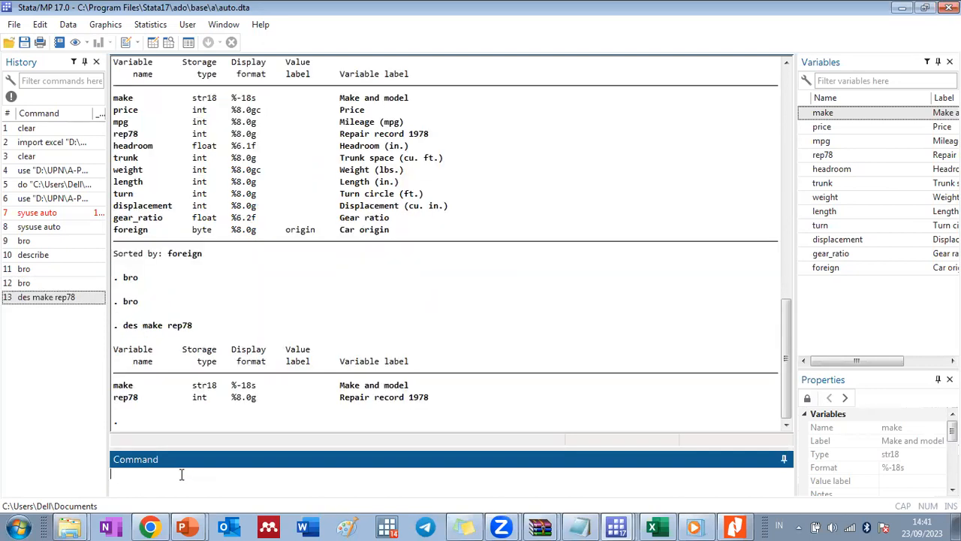
click(147, 353)
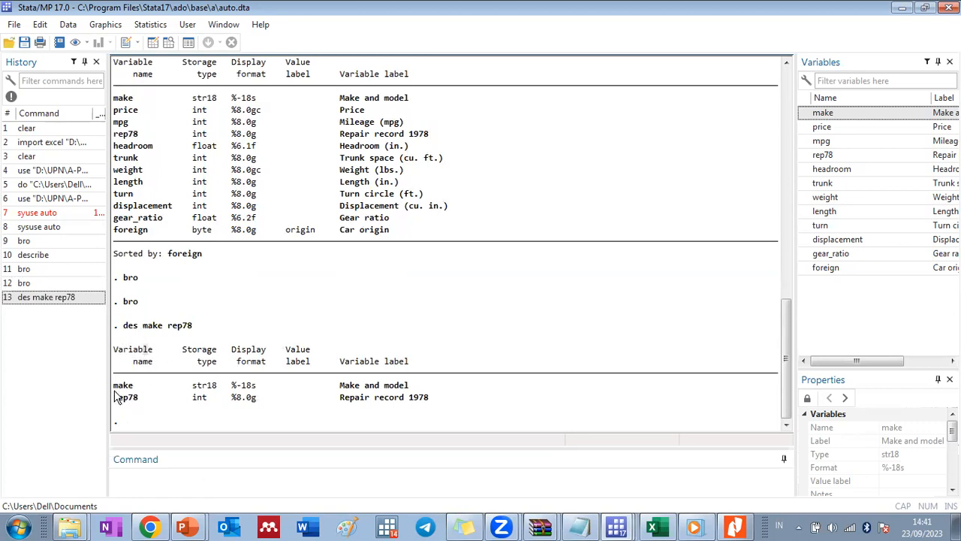
drag(428, 398, 119, 384)
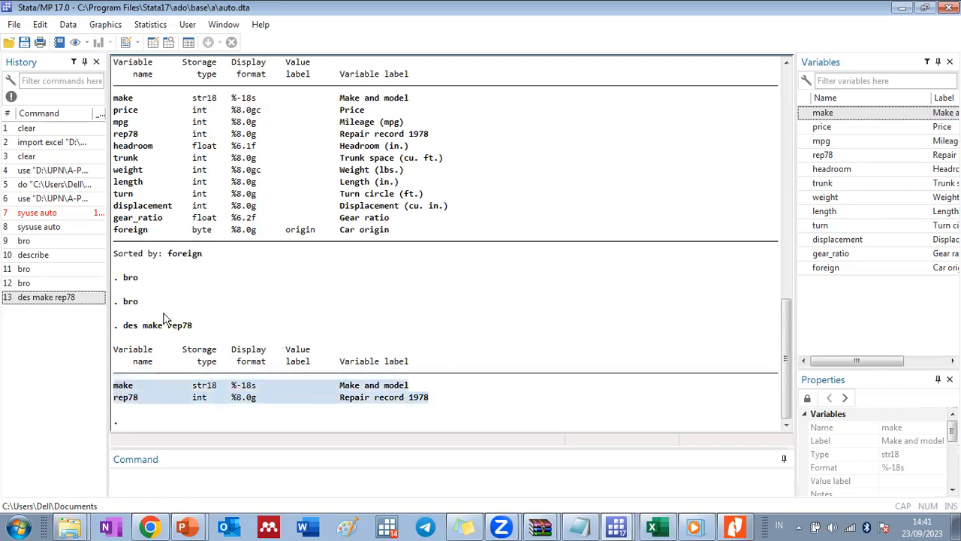
drag(144, 328, 197, 331)
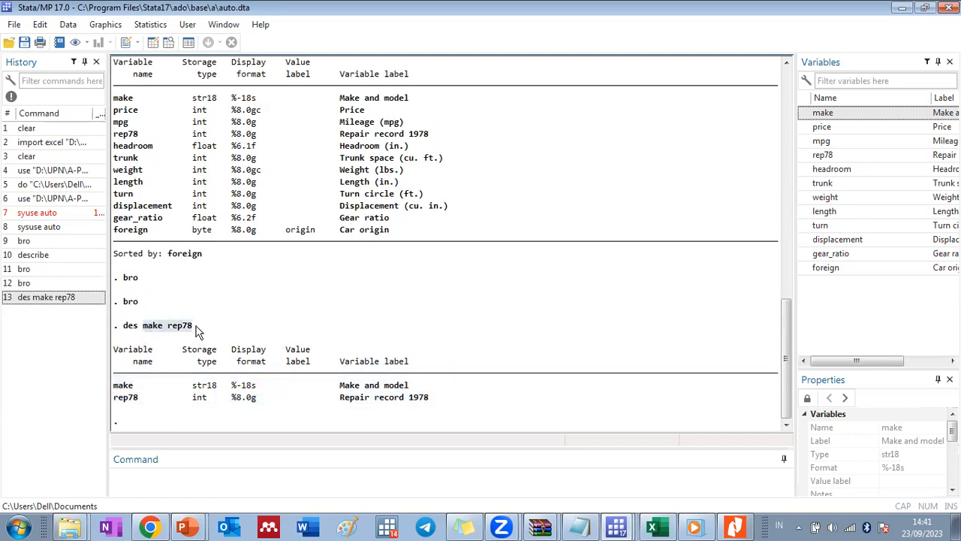
click(126, 398)
- Switch to PowerPoint to check the Memeriksa data topic list, and return to Stata
click(208, 484)
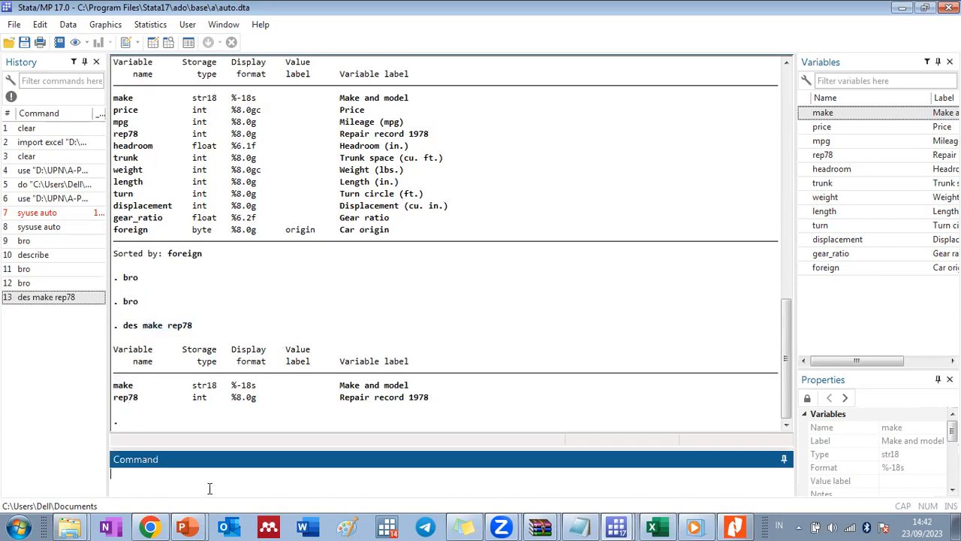
click(174, 520)
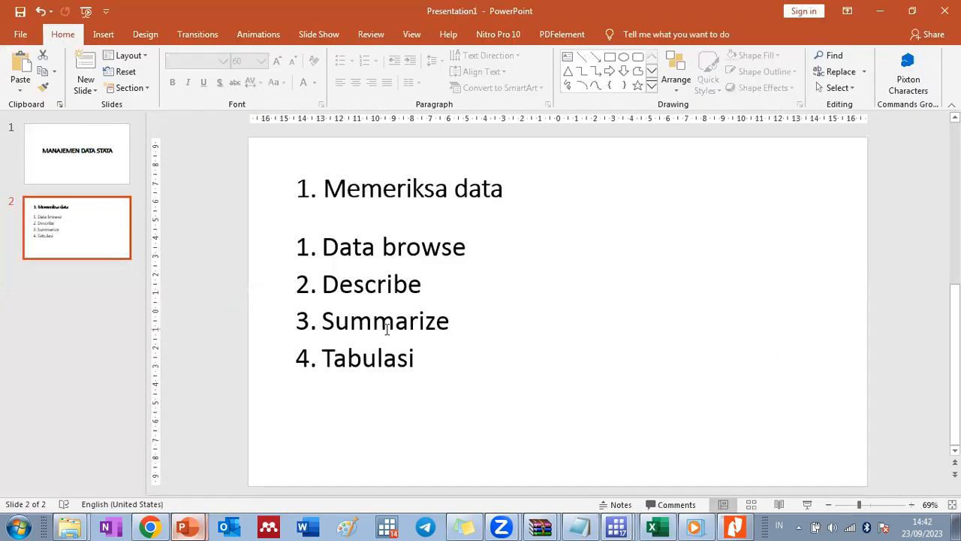
click(874, 19)
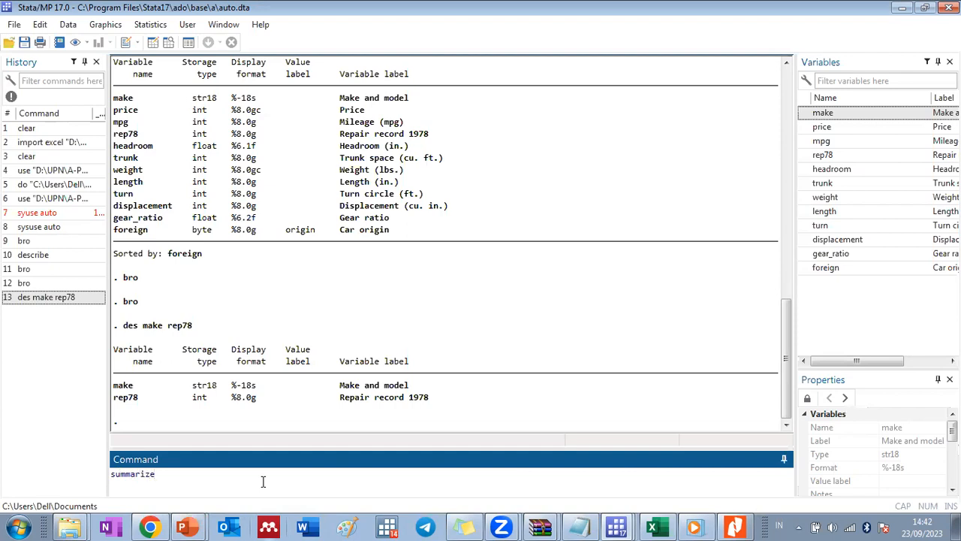
- Run summarize for all variables and examine the statistics table, including the row for make
key(Return)
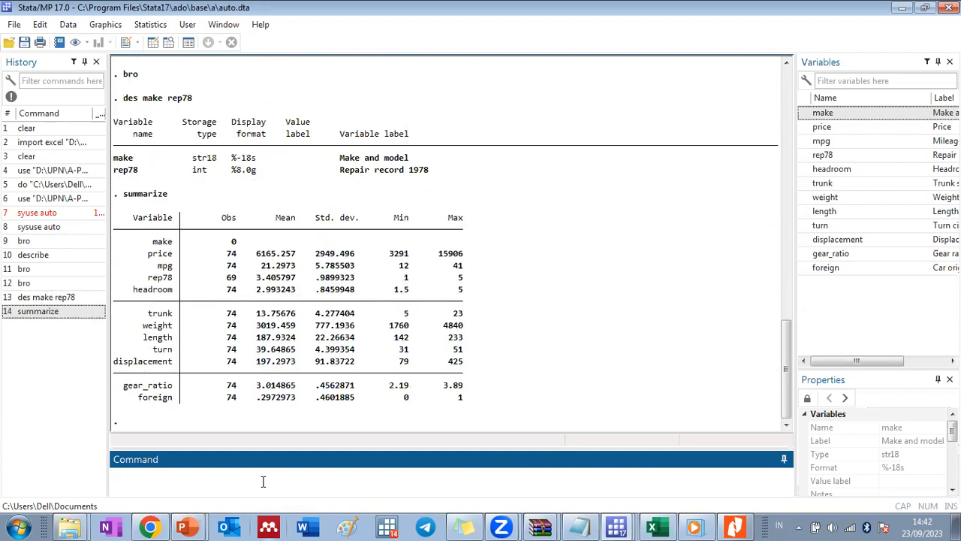
drag(114, 218, 466, 408)
click(159, 219)
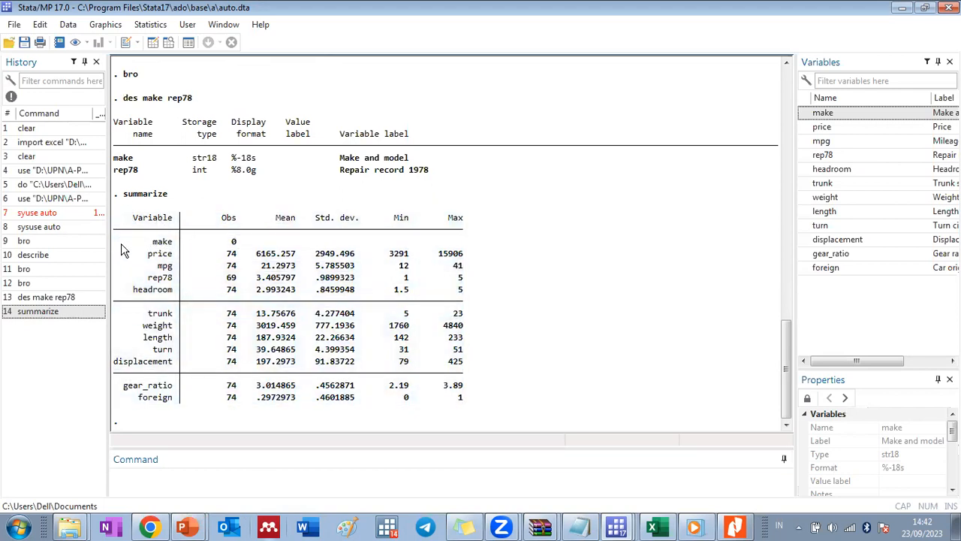
drag(117, 243, 456, 239)
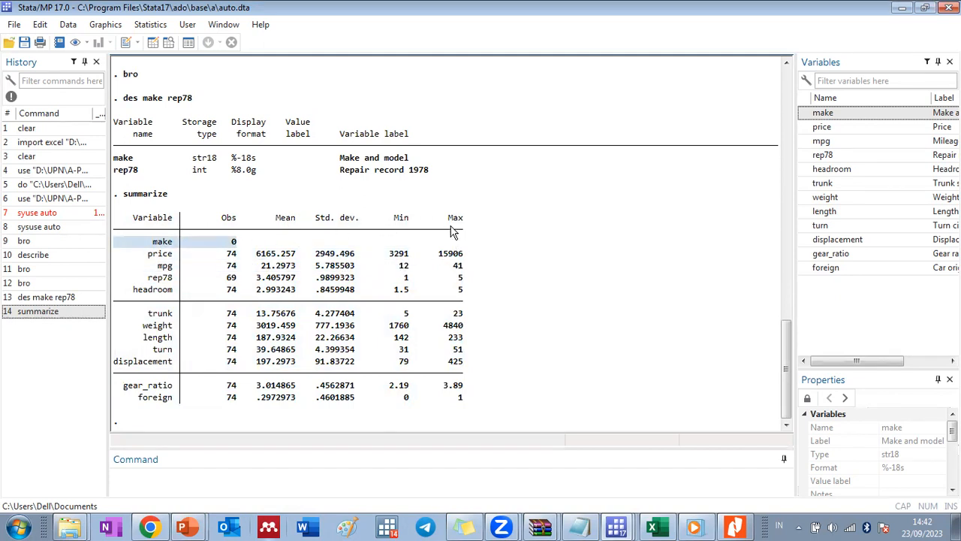
click(613, 216)
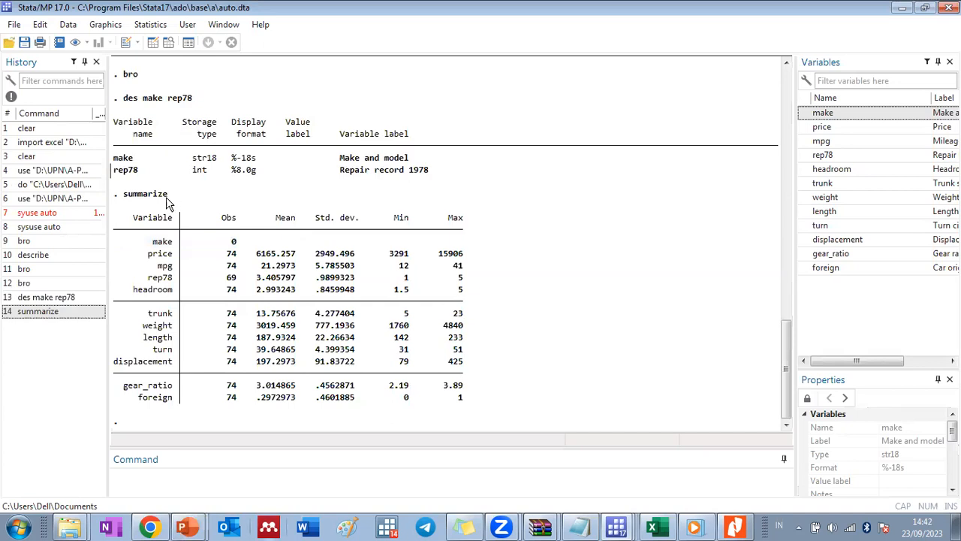
drag(115, 222, 467, 406)
click(559, 377)
- Reuse the summarize command to produce detailed statistics for price with summarize price, d
click(73, 312)
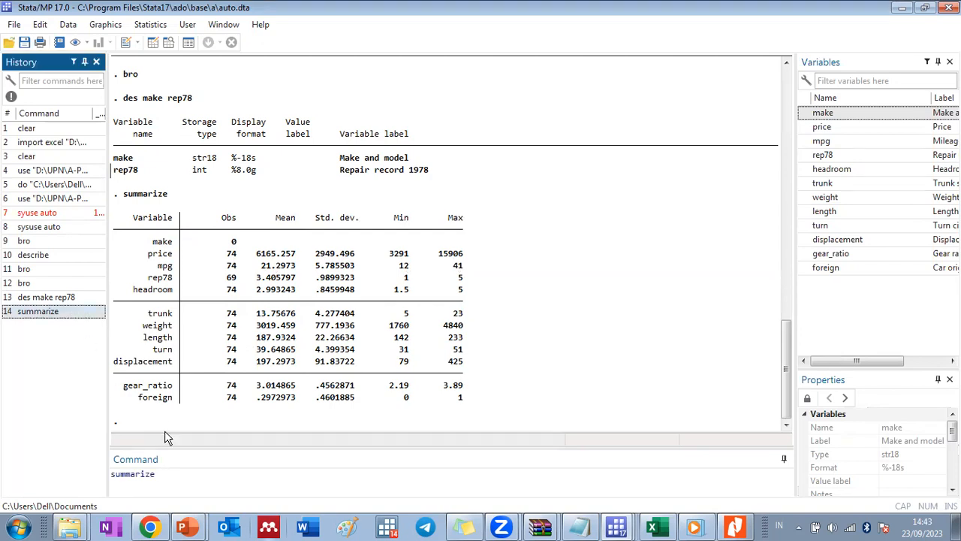
click(176, 469)
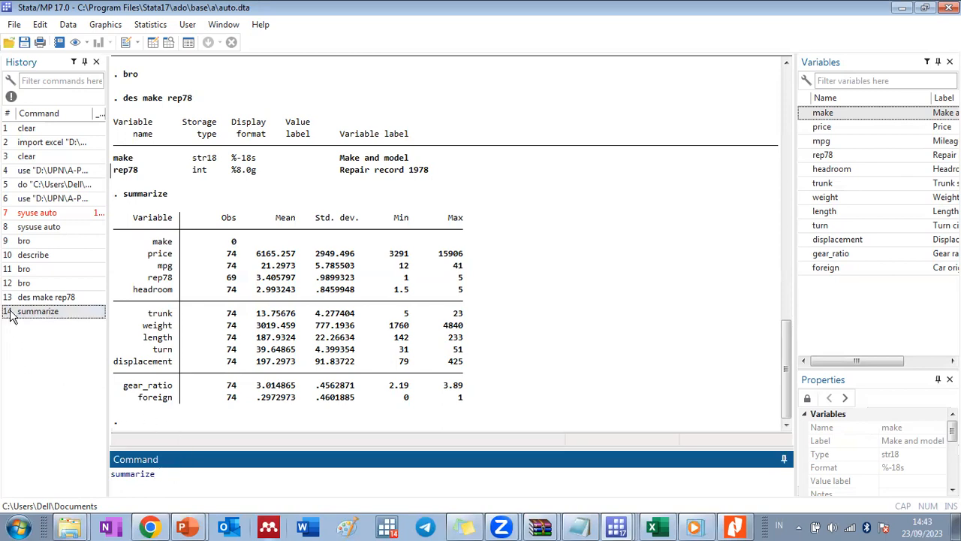
double_click(818, 127)
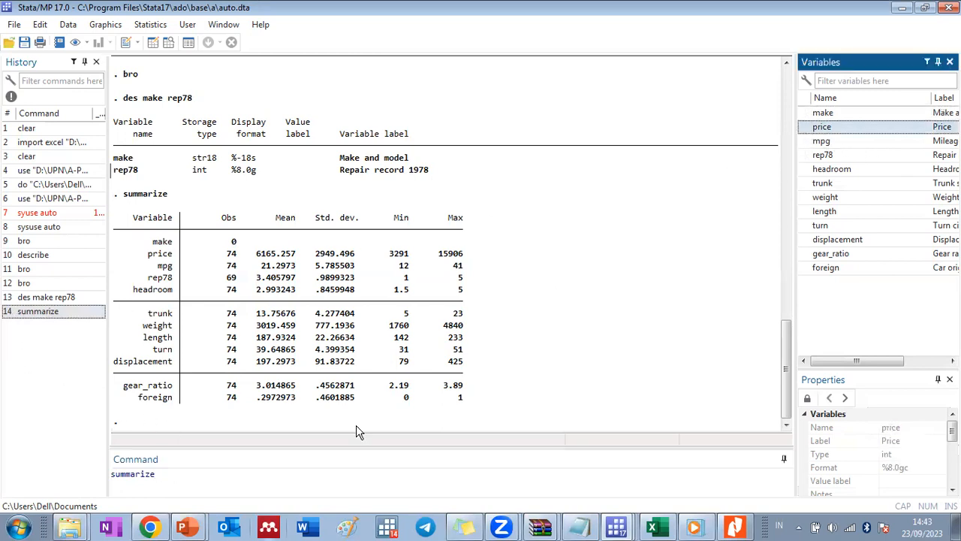
click(317, 486)
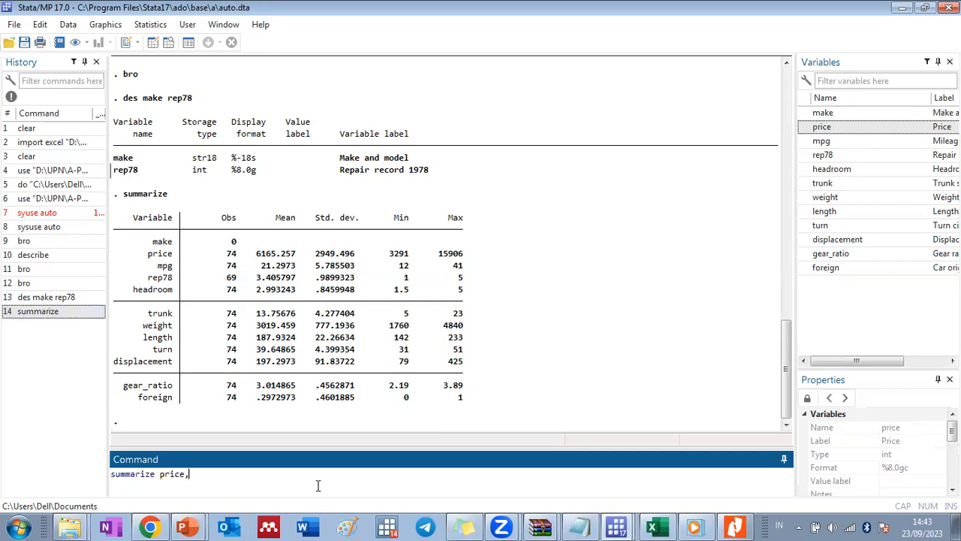
key(Return)
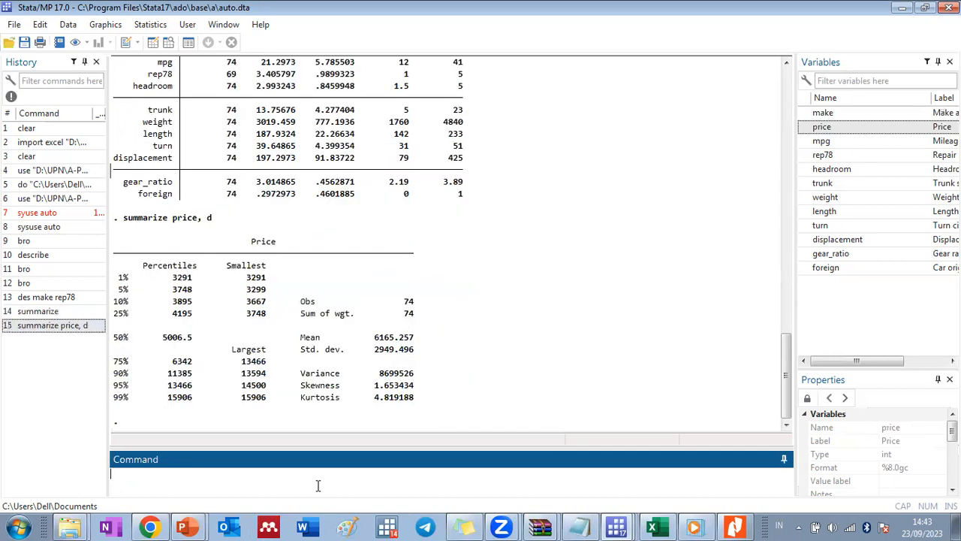
- Rerun the price summary as summarize price, detail and examine its 1%, 50% and 99% percentiles
click(210, 218)
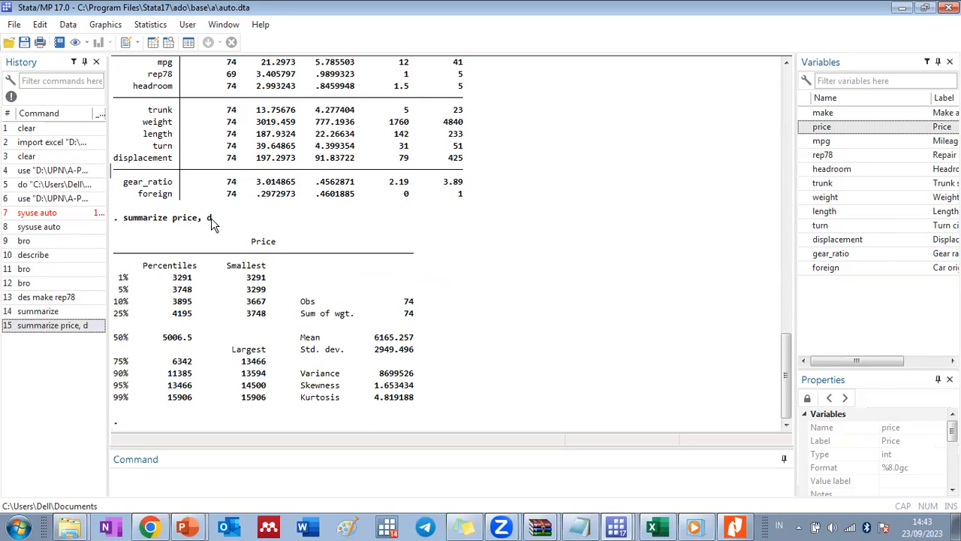
click(58, 328)
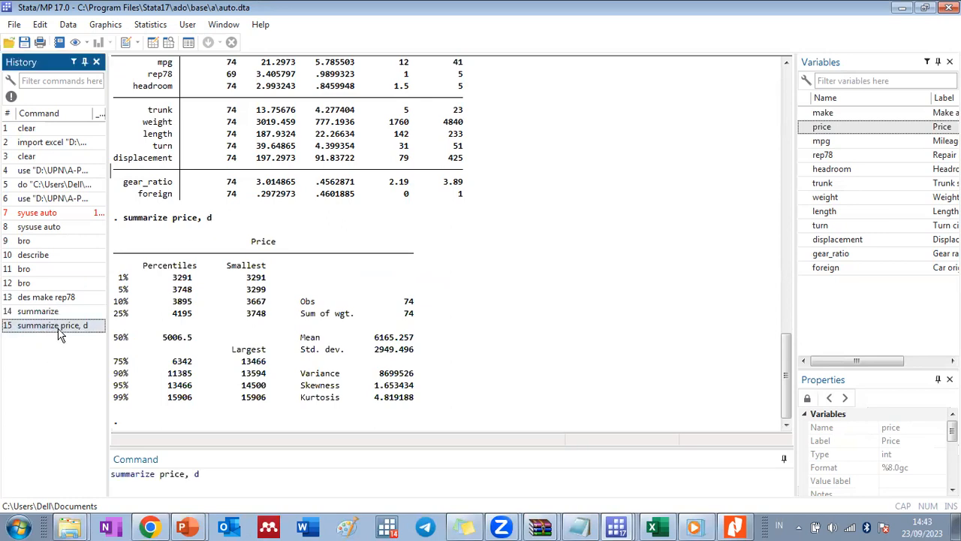
click(207, 473)
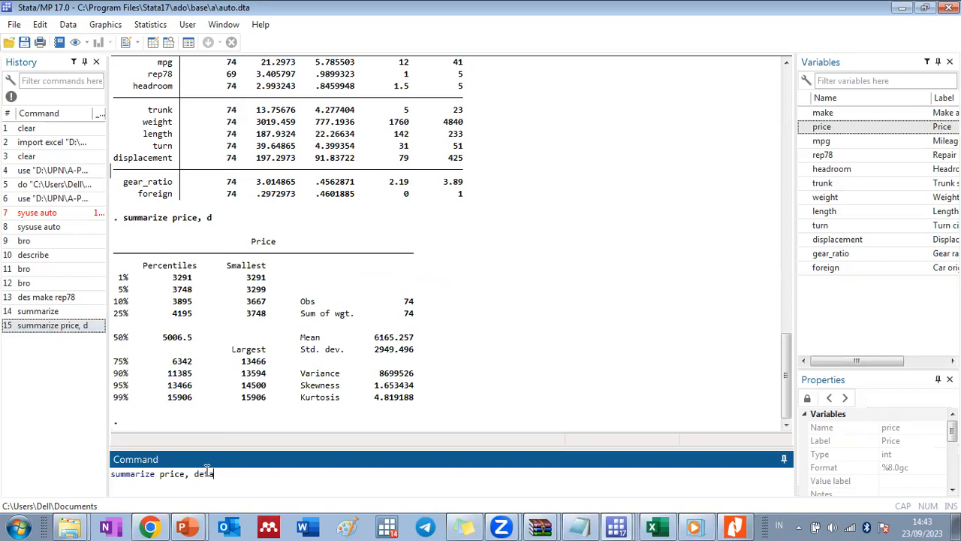
text(etail)
key(Return)
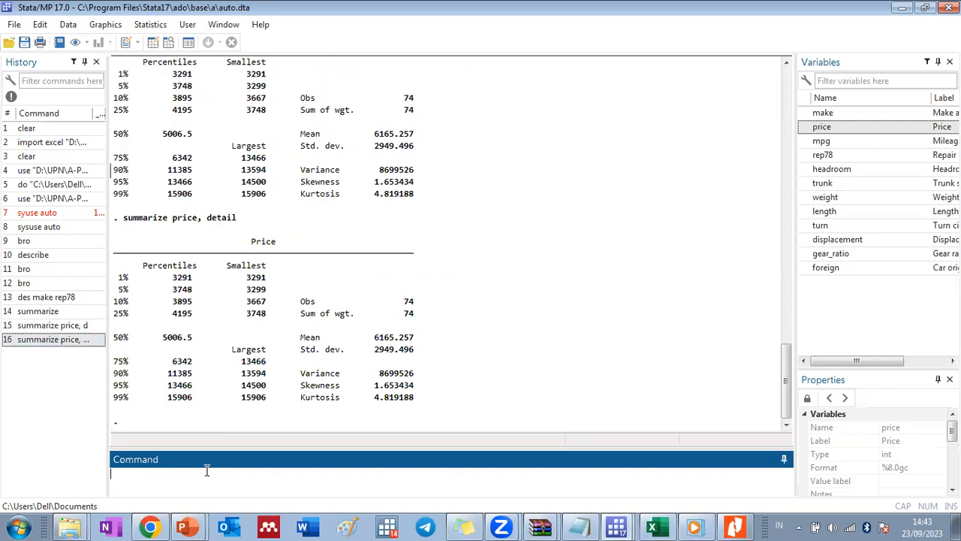
click(241, 241)
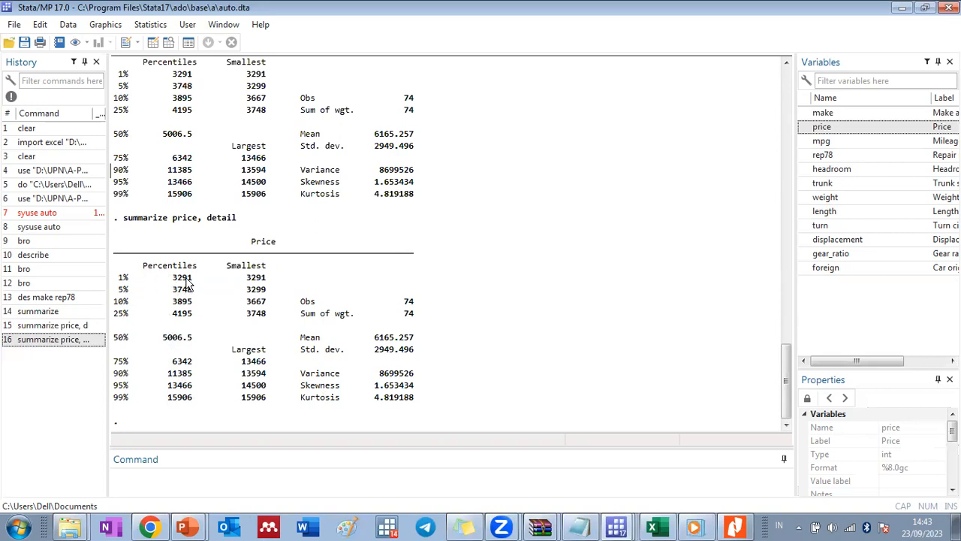
drag(192, 279, 122, 280)
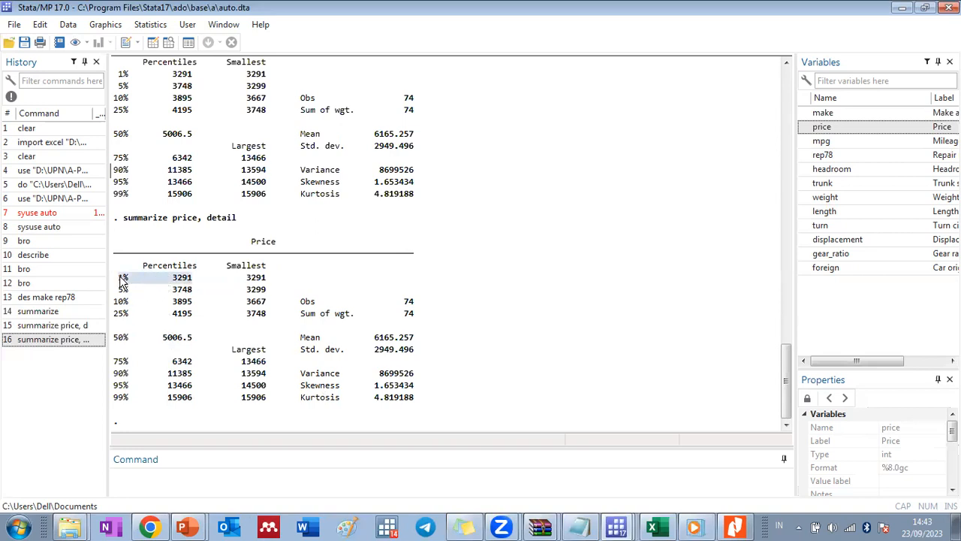
drag(115, 398, 199, 407)
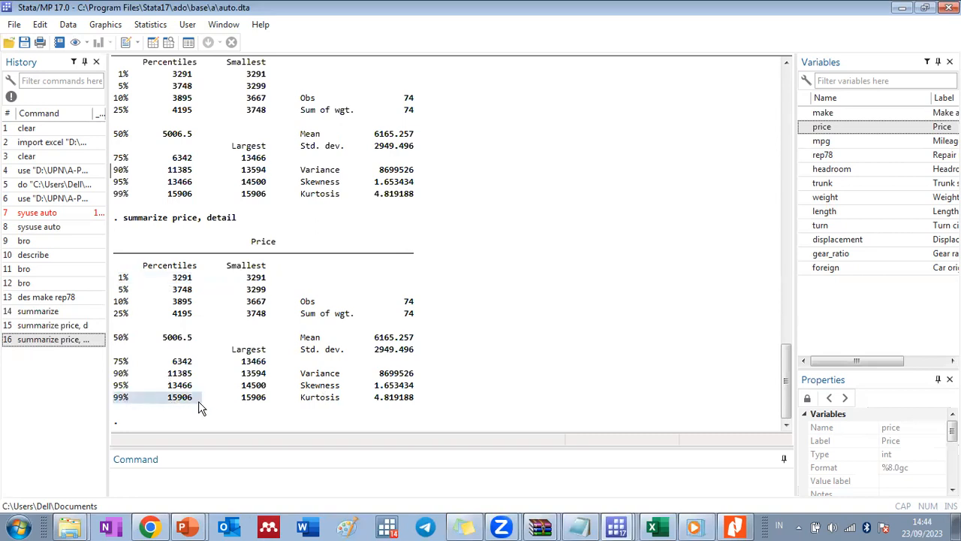
click(195, 404)
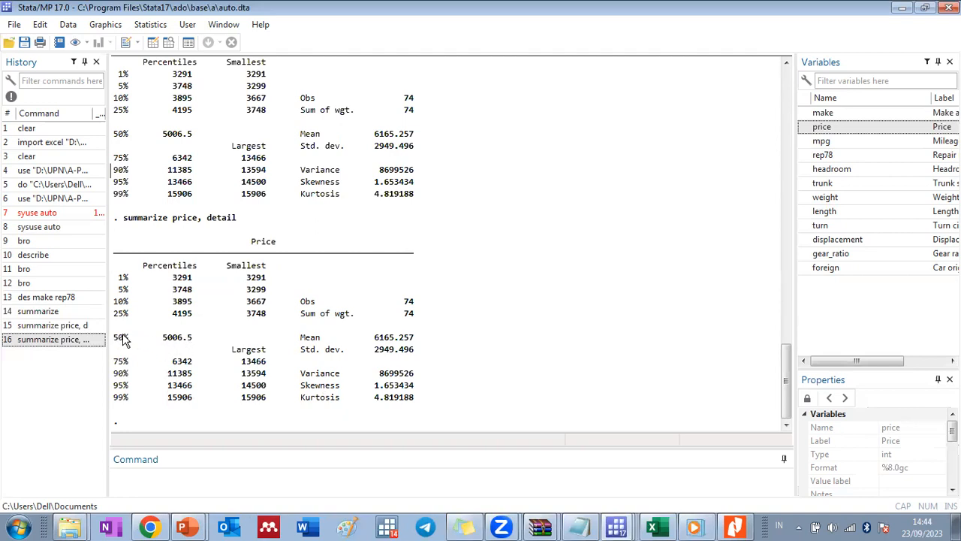
drag(135, 347, 193, 348)
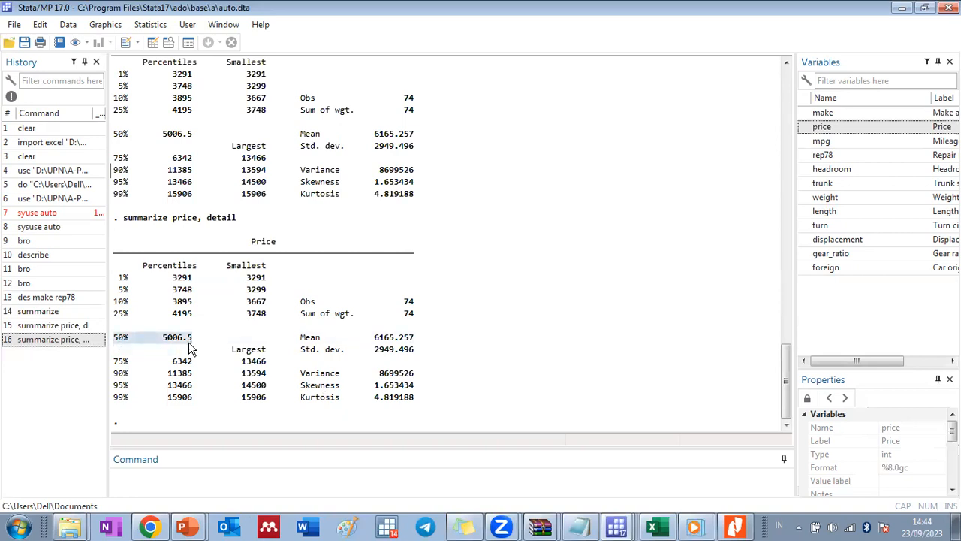
click(210, 315)
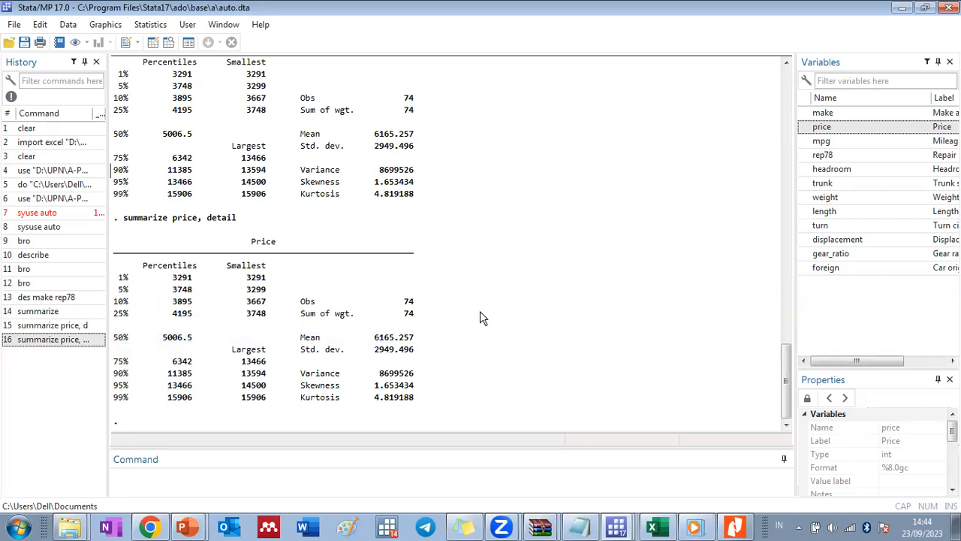
- Review the earlier summarize table for all variables, and run summarize price without the detail option
scroll(393, 374, up, 10)
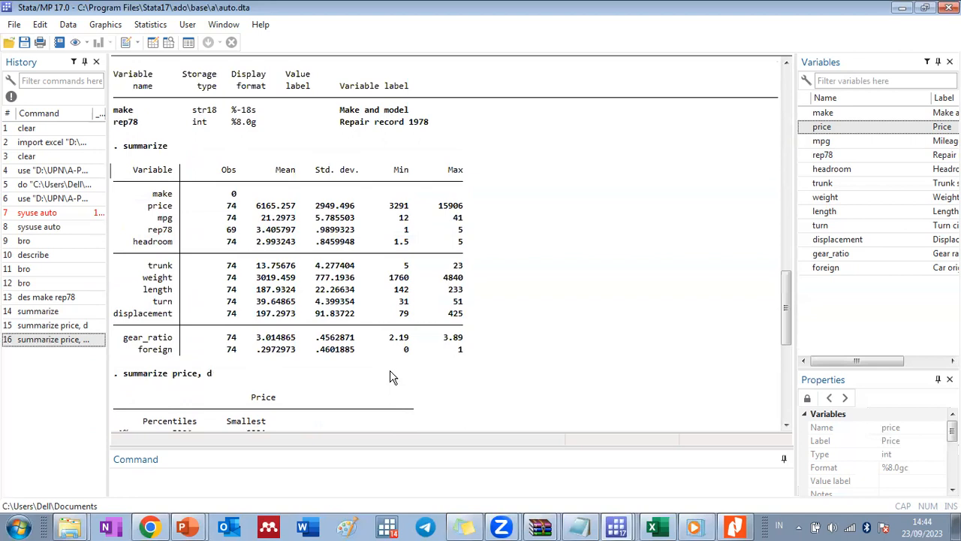
scroll(335, 320, down, 2)
scroll(243, 282, up, 3)
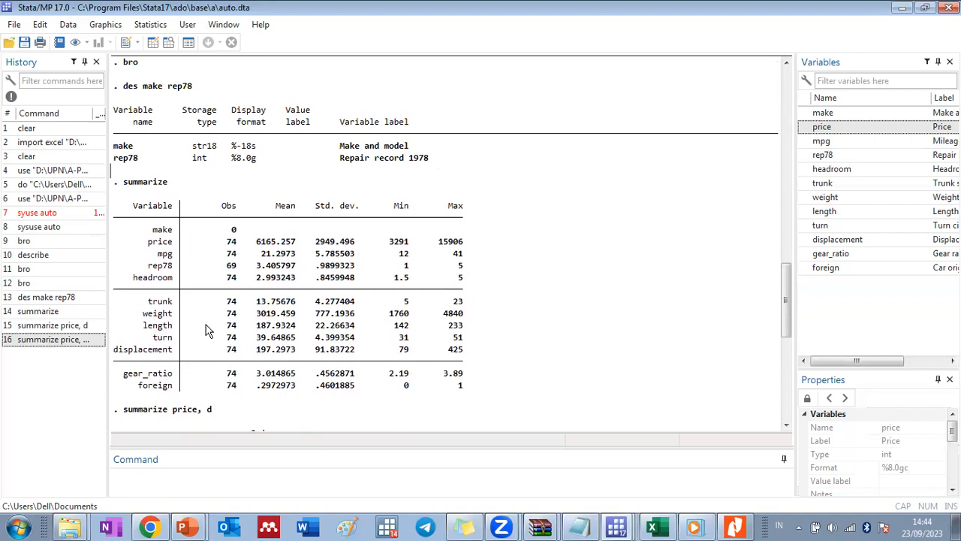
scroll(474, 258, down, 10)
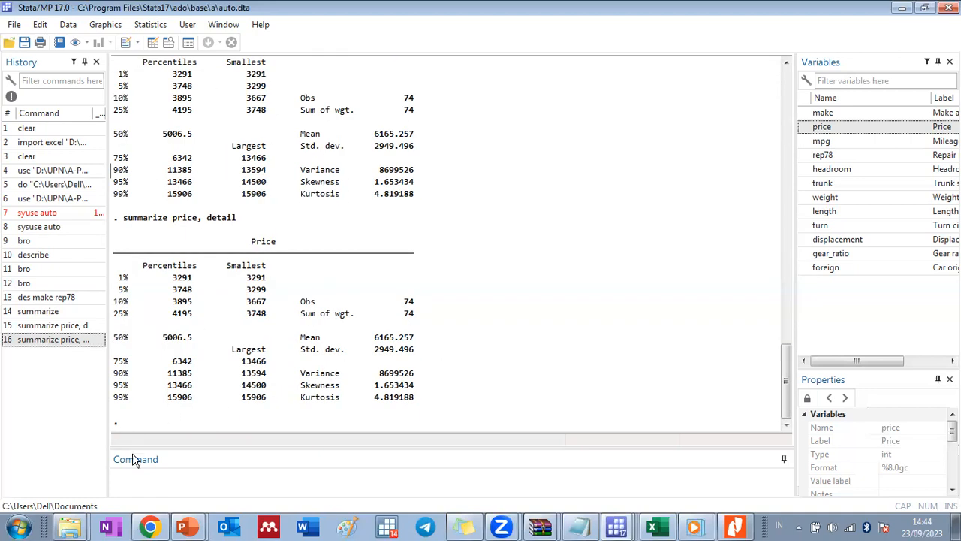
click(84, 340)
click(230, 475)
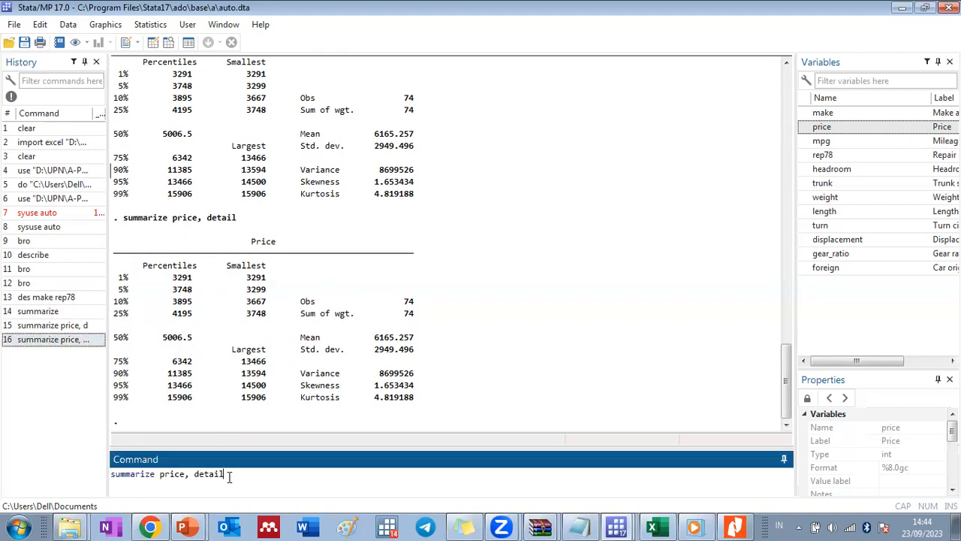
key(Return)
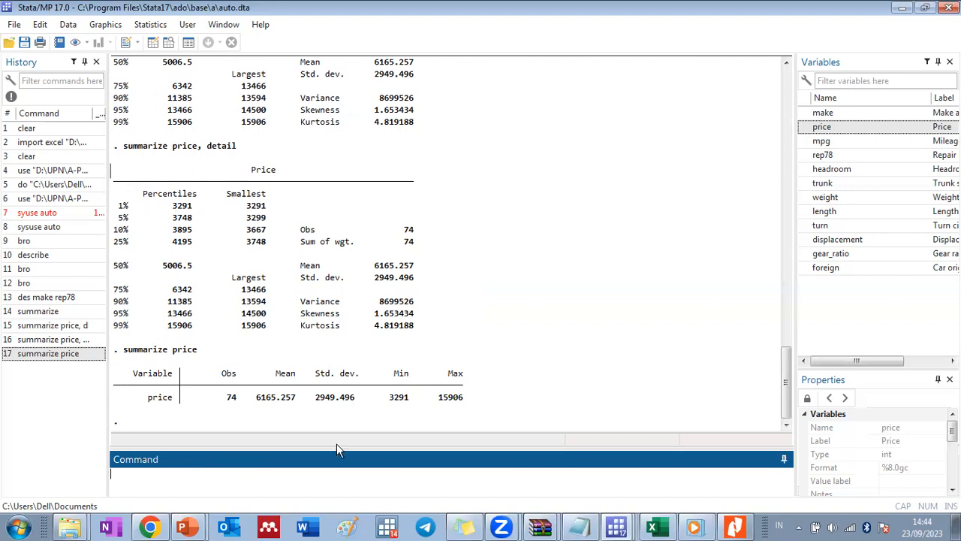
- Switch to Presentation1 in PowerPoint and check the Summarize and Tabulasi items in the topic list
mouse_move(197, 530)
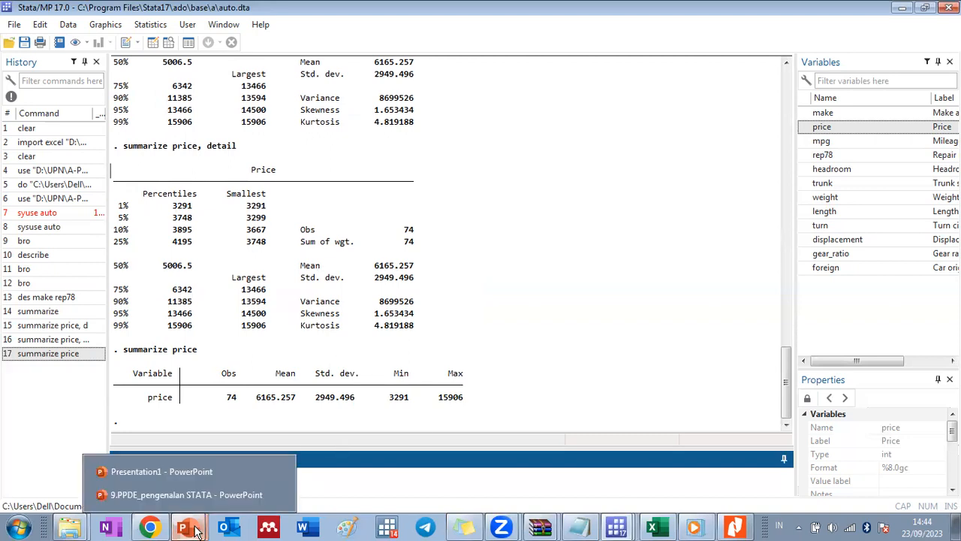
click(170, 476)
click(366, 322)
click(359, 356)
drag(419, 361, 323, 362)
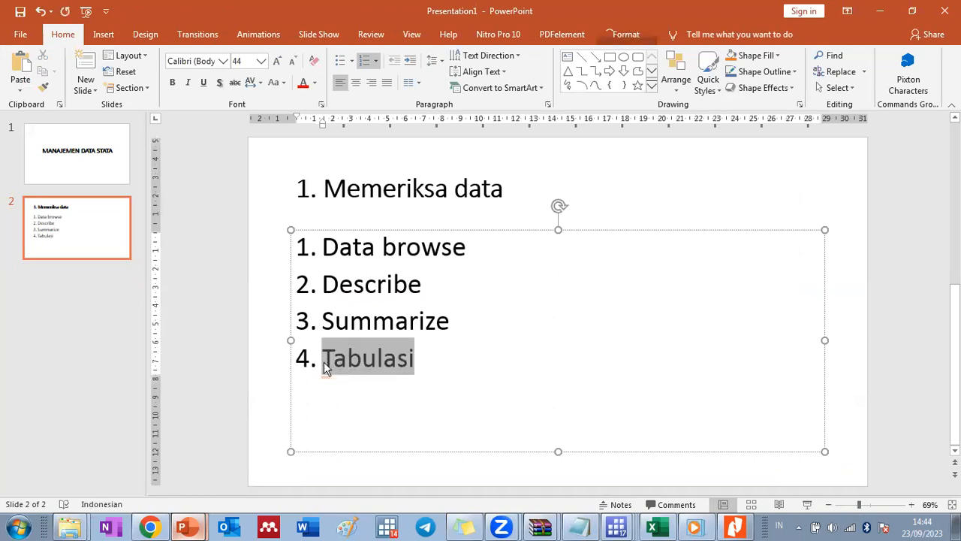
click(379, 362)
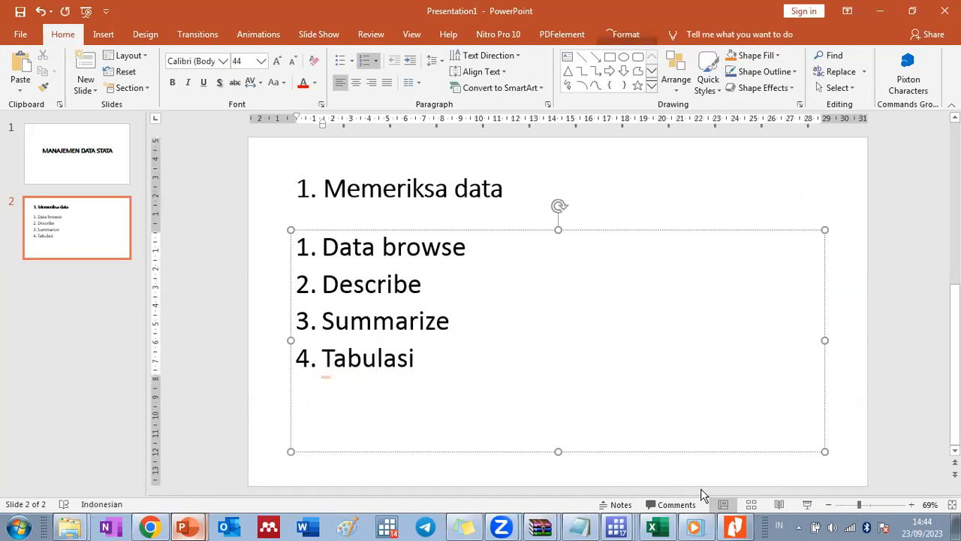
- Highlight the Tabulasi item on the slide and switch back to the main Stata window with auto.dta
click(425, 363)
drag(425, 364, 340, 361)
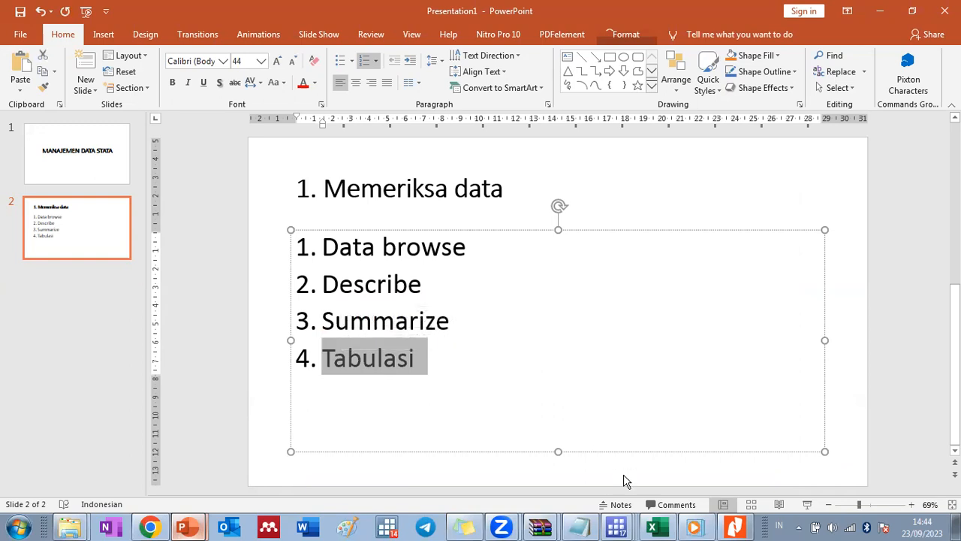
mouse_move(618, 530)
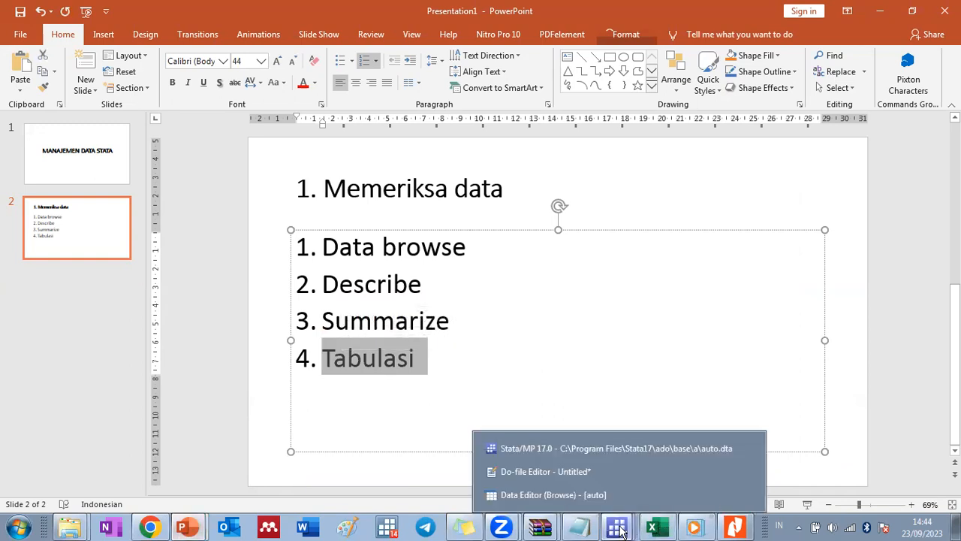
click(567, 448)
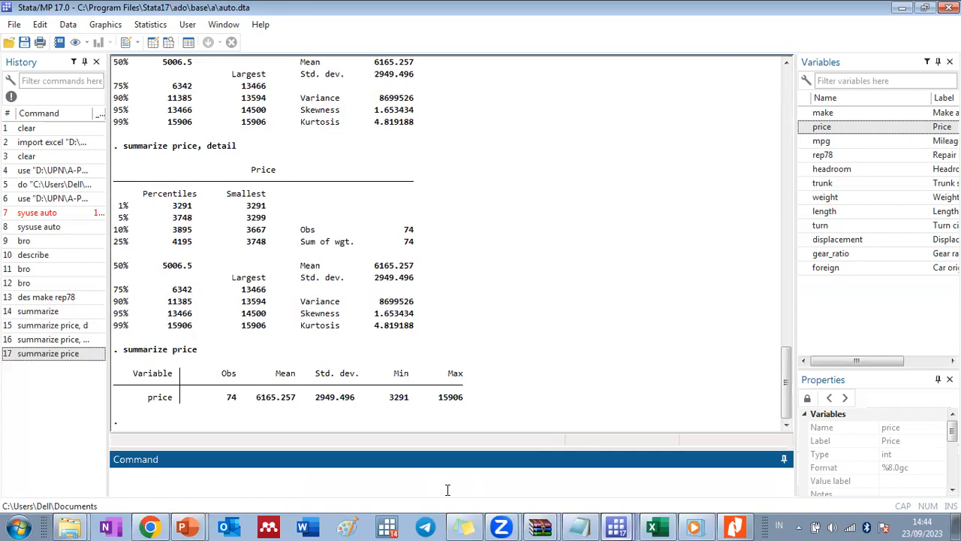
- Review the summarize table for all variables, and run tab foreign to tabulate car origin
click(438, 388)
scroll(438, 388, up, 10)
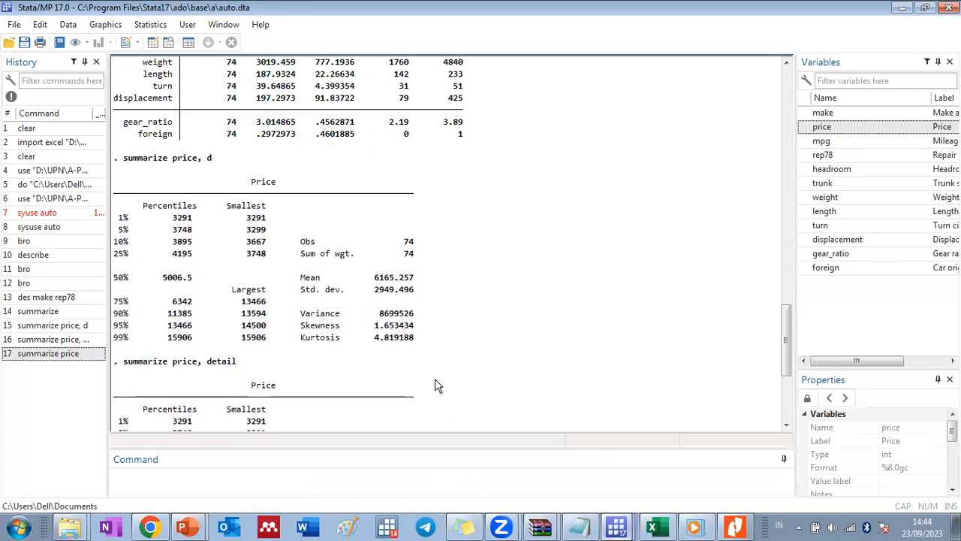
scroll(438, 387, up, 2)
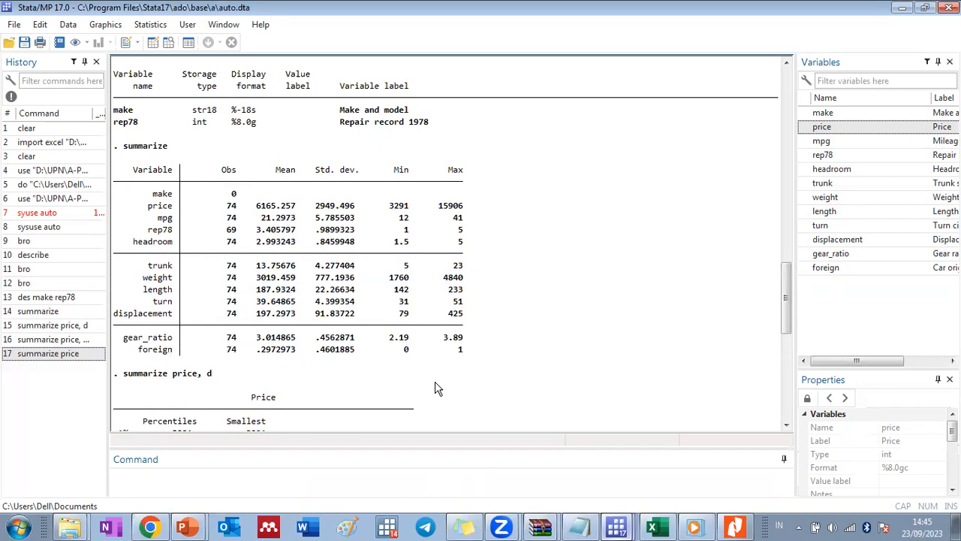
click(379, 478)
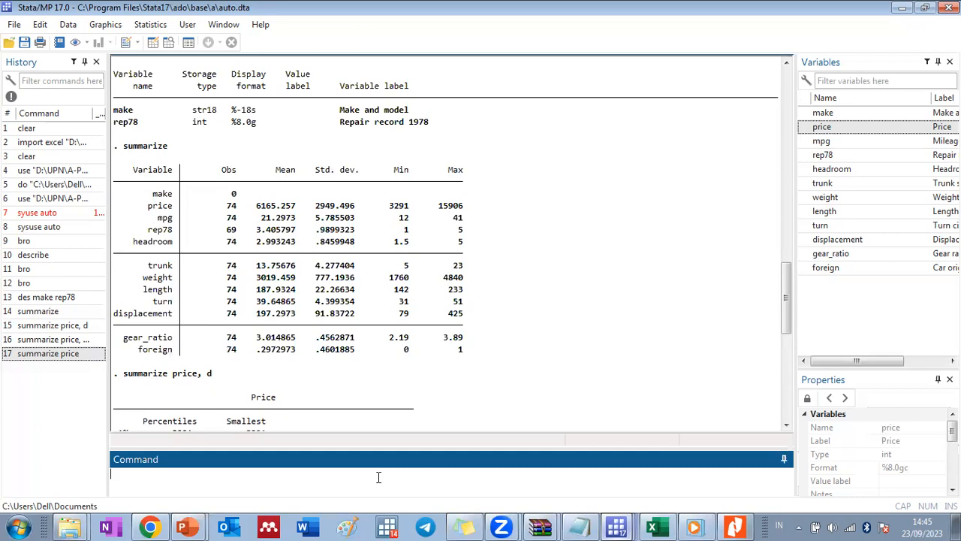
text(tabulate)
key(BackSpace)
key(BackSpace)
key(BackSpace)
key(BackSpace)
key(BackSpace)
key(BackSpace)
text(foreign)
key(Return)
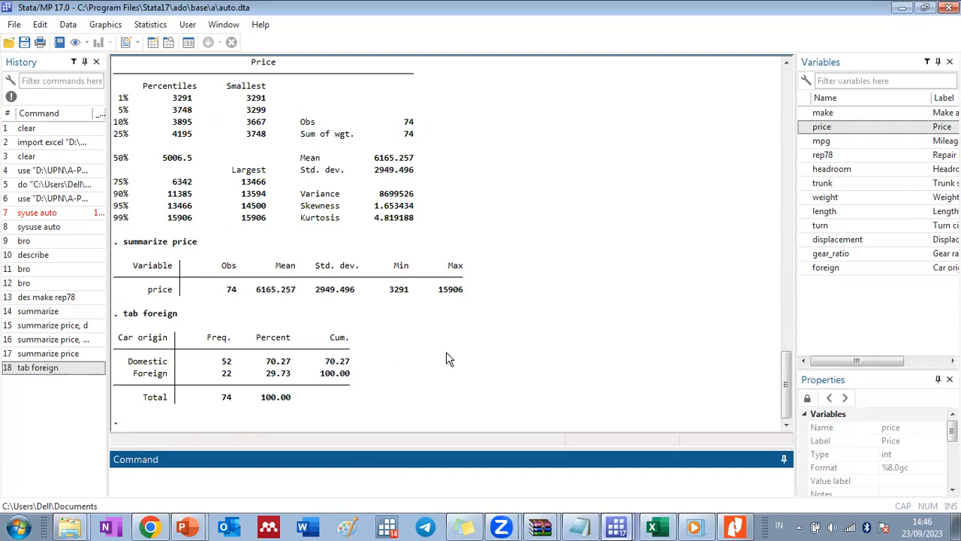
- Reuse the tab command to cross-tabulate car origin against headroom with tab foreign headroom
click(407, 324)
scroll(406, 325, up, 10)
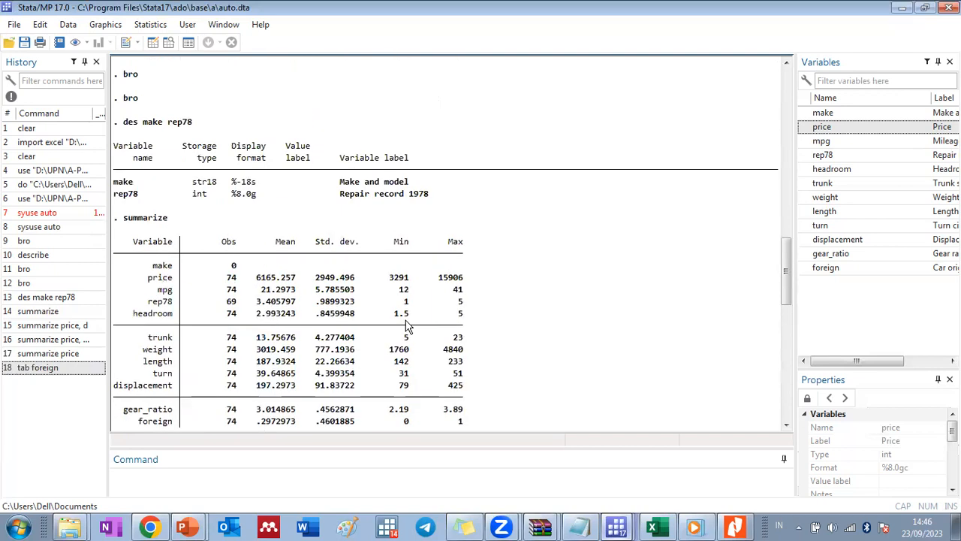
scroll(406, 325, up, 6)
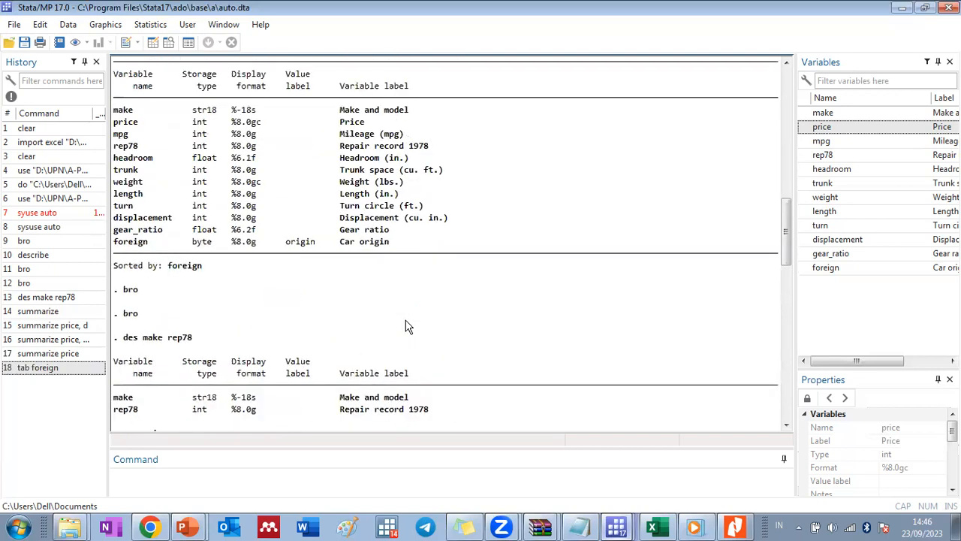
scroll(414, 353, down, 8)
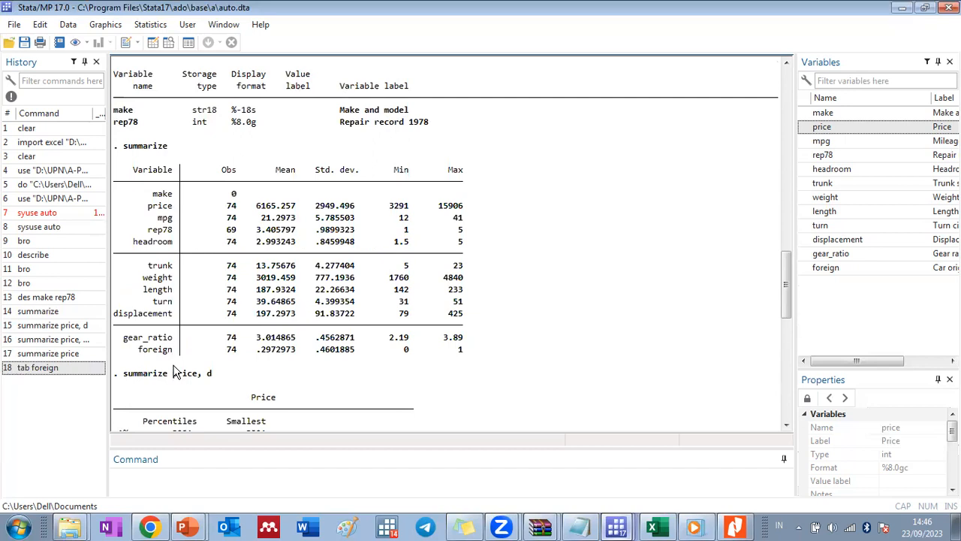
click(71, 370)
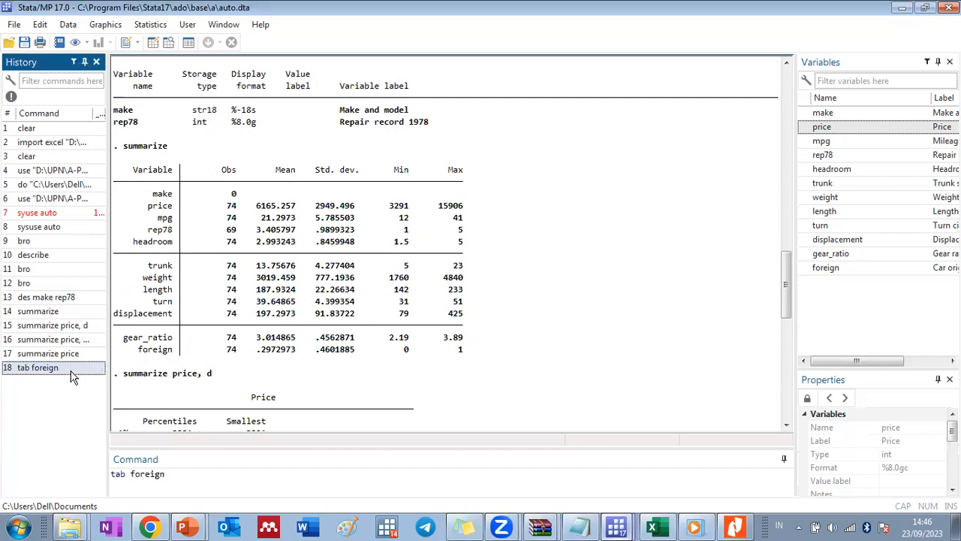
click(178, 466)
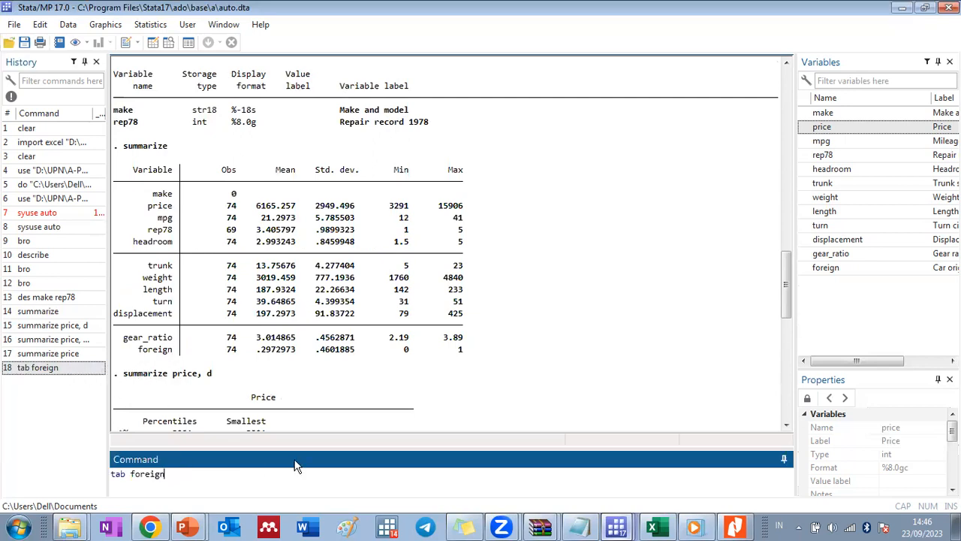
text(e)
key(BackSpace)
text(headroom)
key(Page_Up)
key(Return)
- Examine the Domestic and Foreign rows and the headroom column values of the cross-tabulation
click(401, 350)
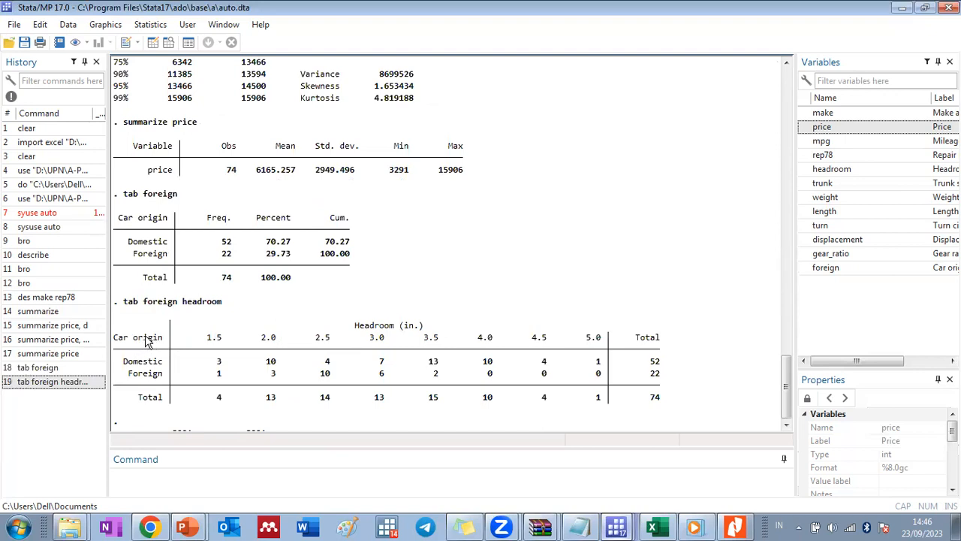
drag(141, 362, 145, 371)
click(158, 378)
drag(353, 330, 440, 335)
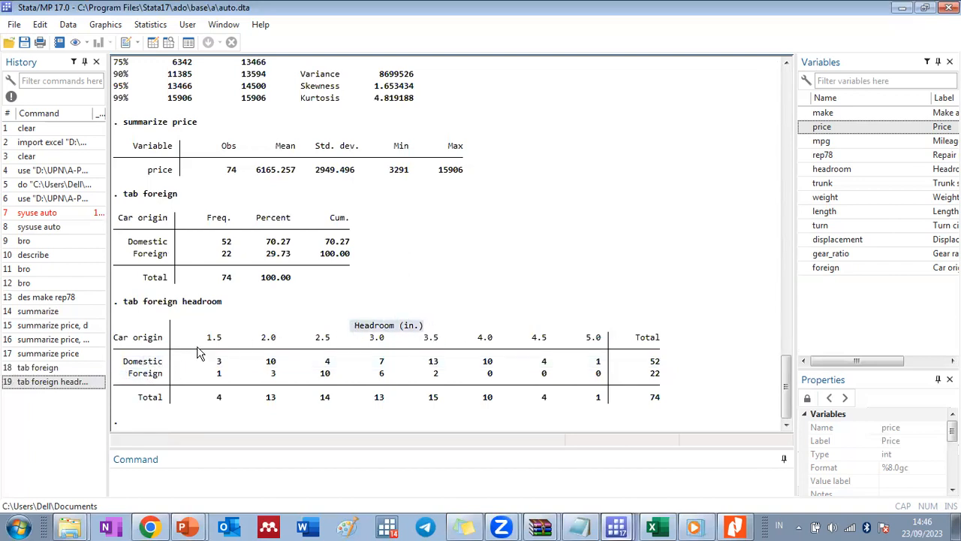
drag(206, 338, 409, 344)
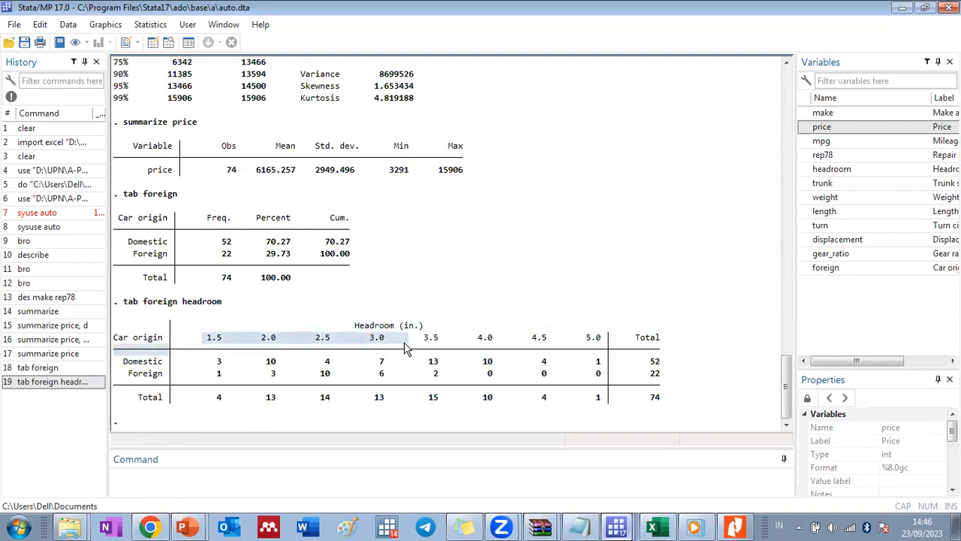
click(402, 325)
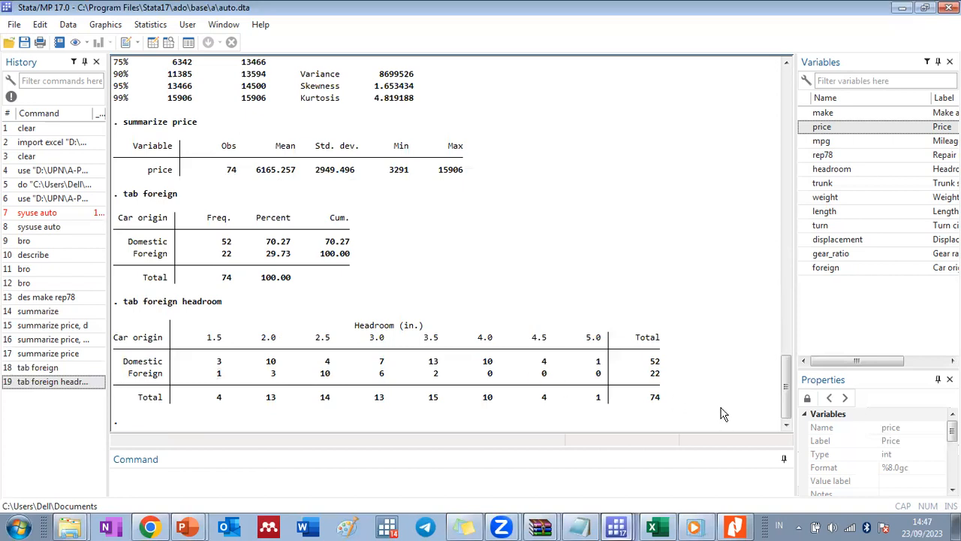
click(59, 384)
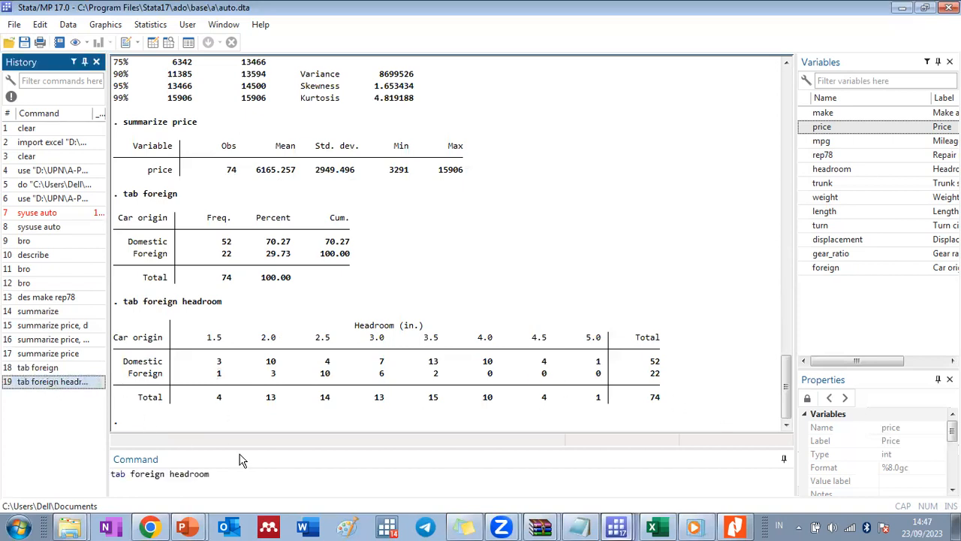
click(229, 479)
text(,)
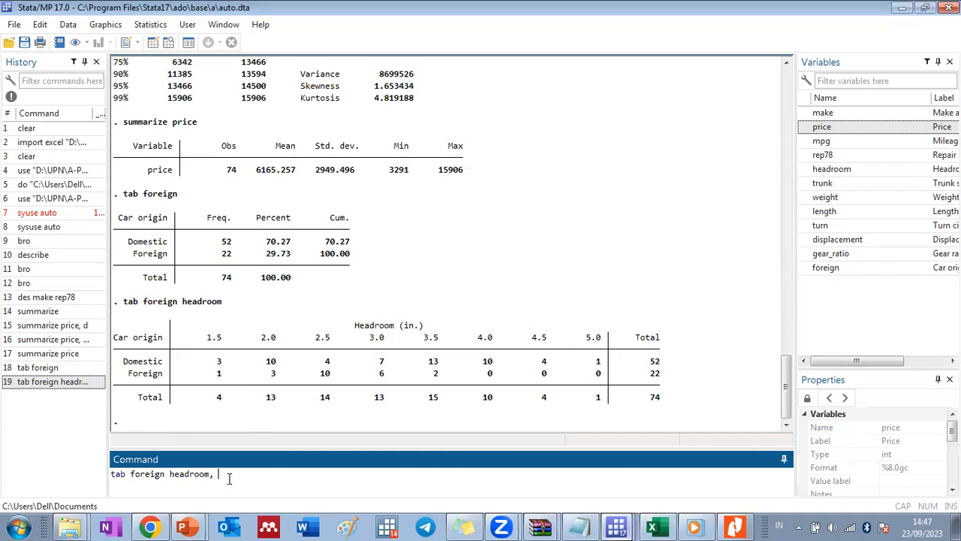
double_click(267, 242)
drag(288, 253, 290, 255)
click(284, 260)
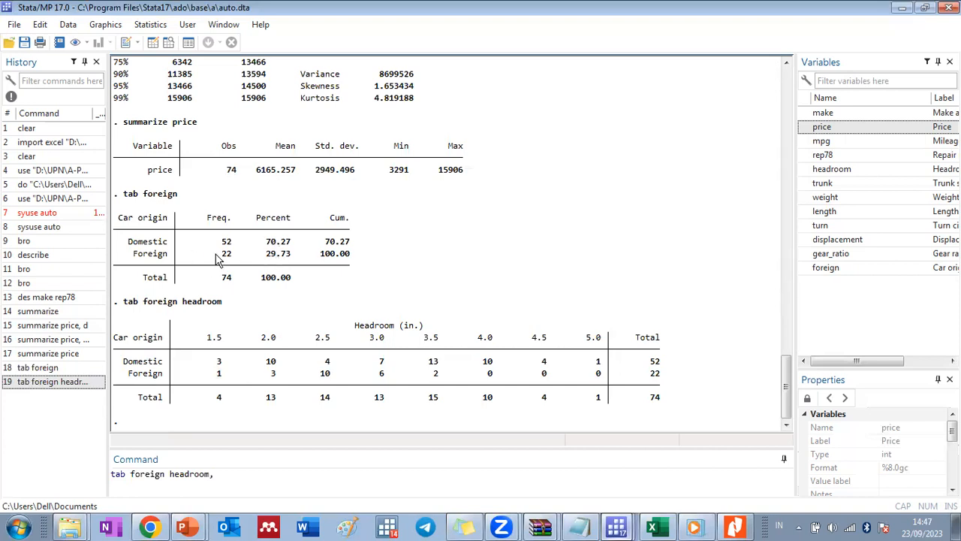
- Reuse the cross-tabulation command with row percentages added, running tab foreign headroom, row
click(79, 382)
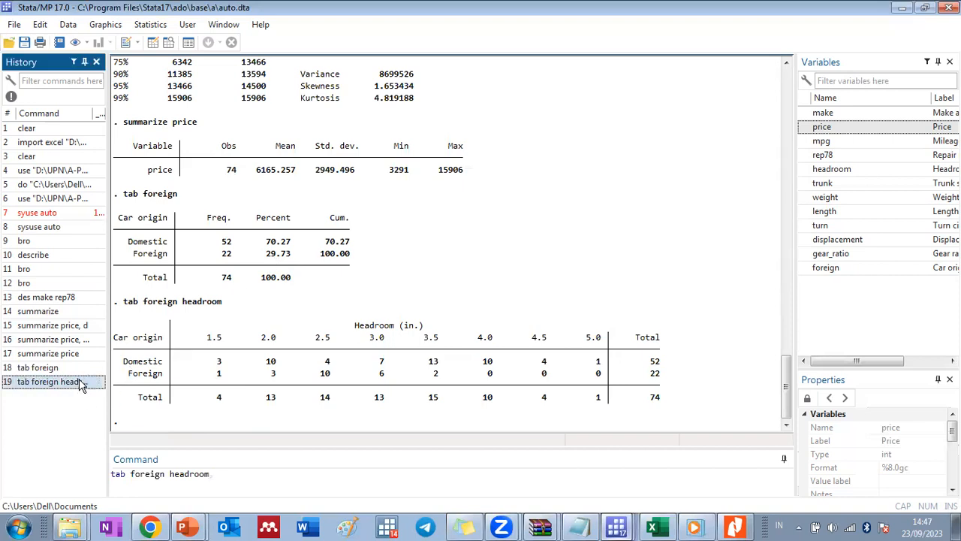
click(231, 484)
text(, )
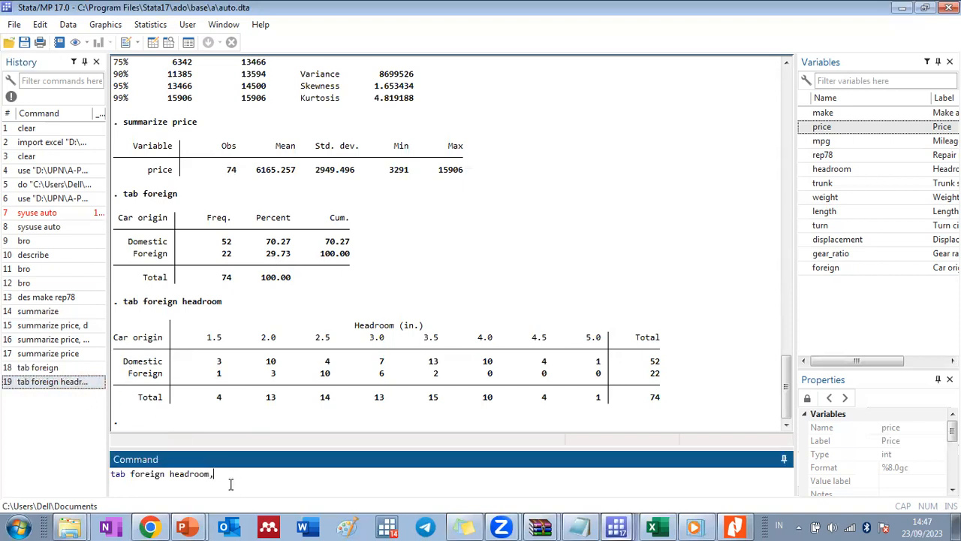
text(row)
key(Return)
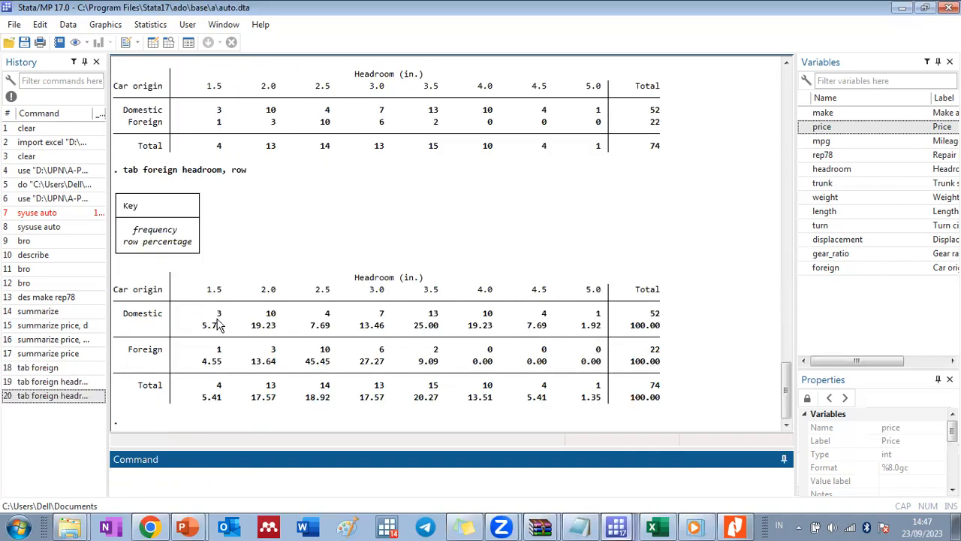
- Examine the Domestic row percentages across the headroom values, their row total, and the percentages in the Total row
drag(203, 332, 610, 335)
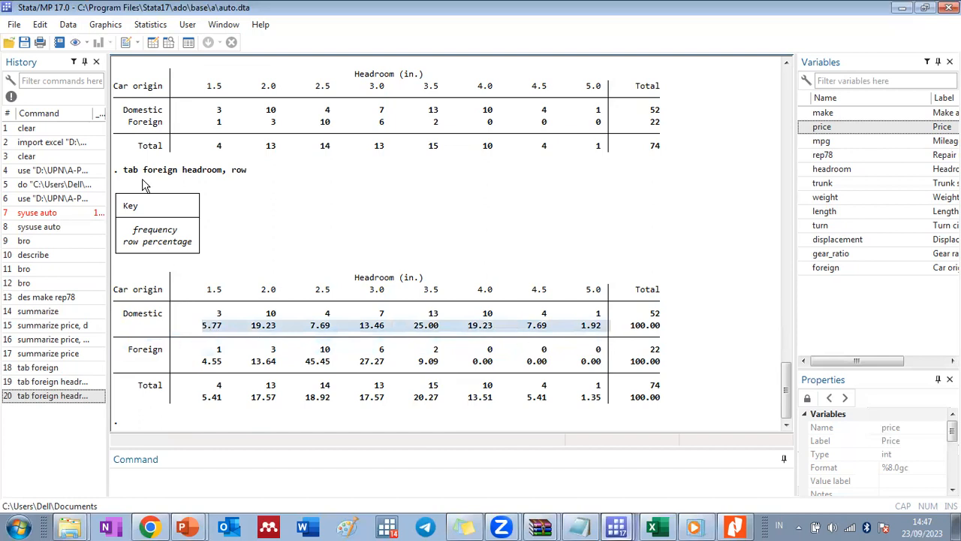
click(207, 330)
drag(203, 332, 603, 337)
click(664, 336)
drag(664, 336, 635, 333)
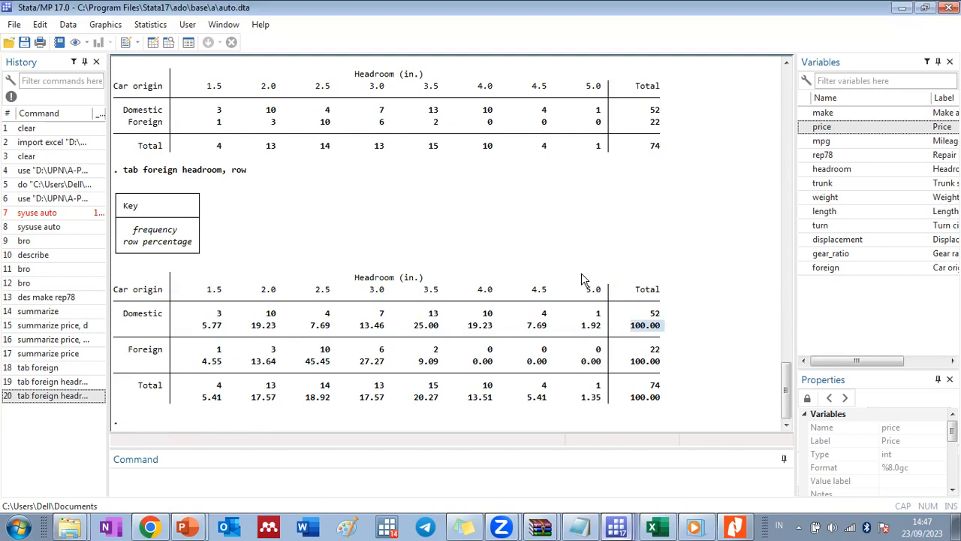
drag(582, 398, 597, 404)
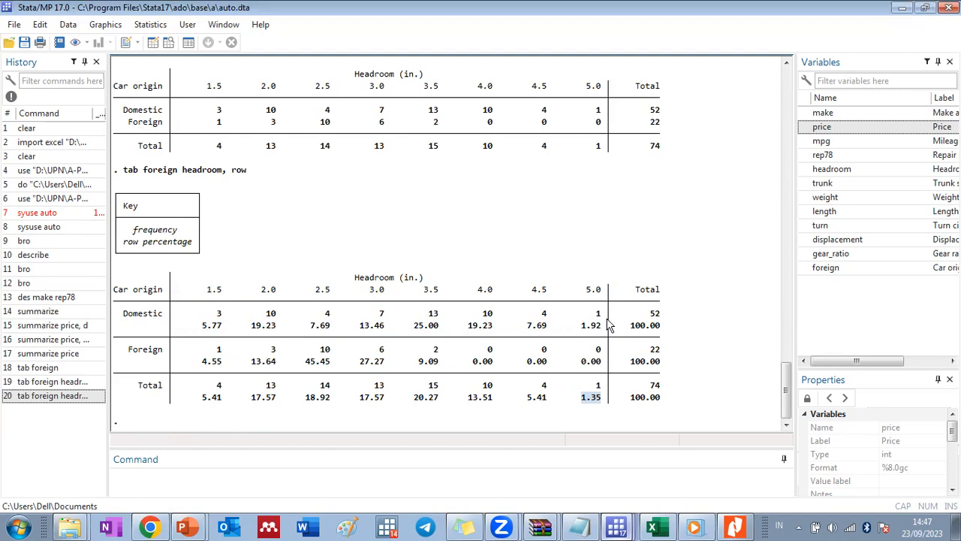
click(222, 333)
drag(204, 326, 597, 319)
click(651, 329)
double_click(648, 326)
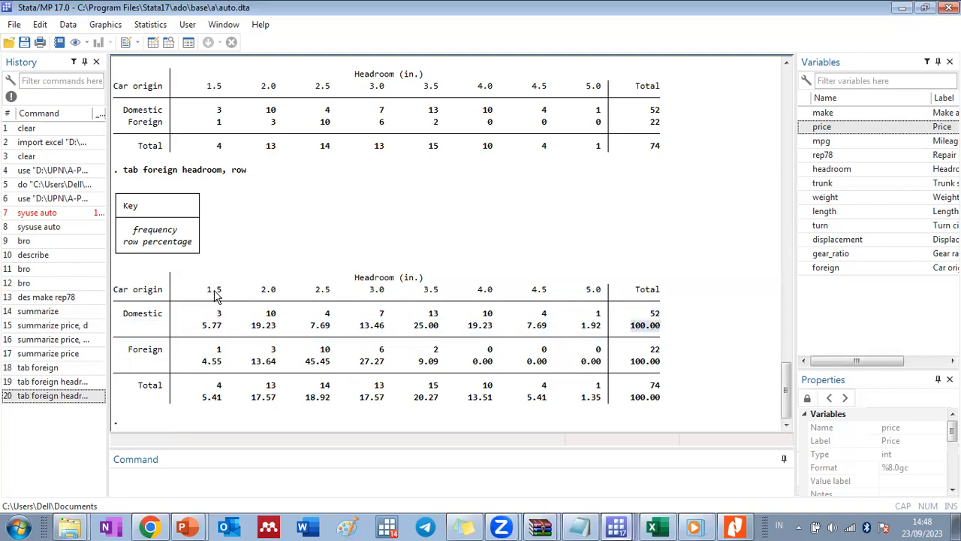
double_click(210, 403)
double_click(257, 404)
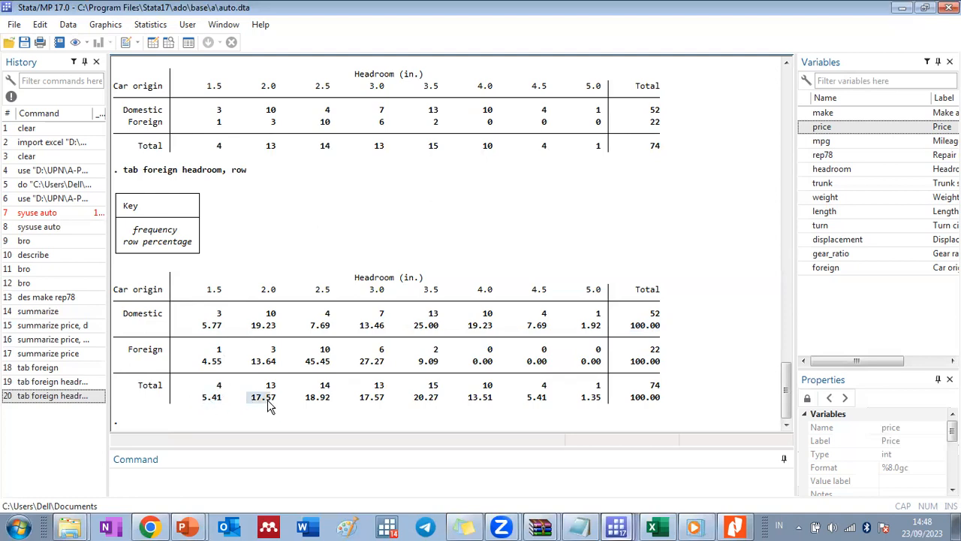
- Rerun the cross-tabulation as tab foreign headroom, col and check the column percentage total for headroom 1.5
click(53, 396)
click(243, 473)
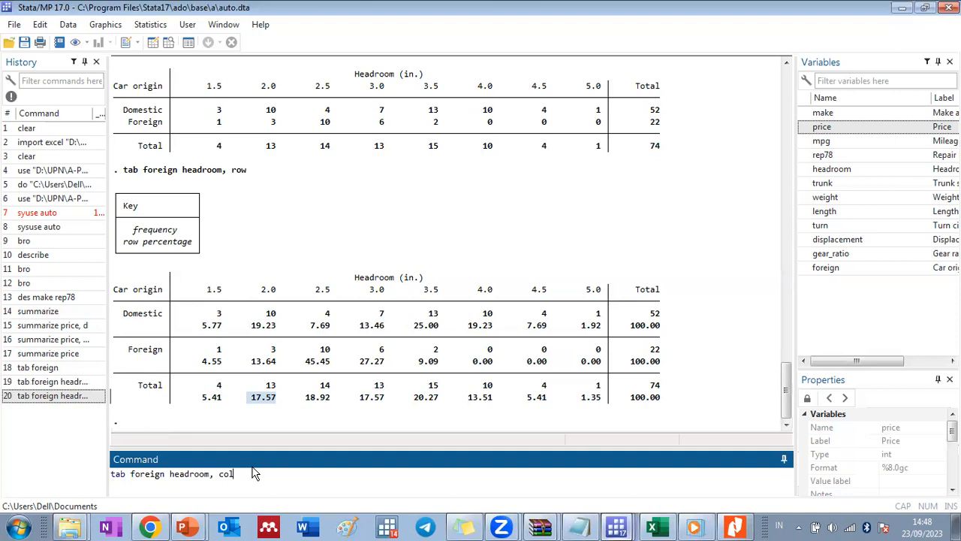
key(Return)
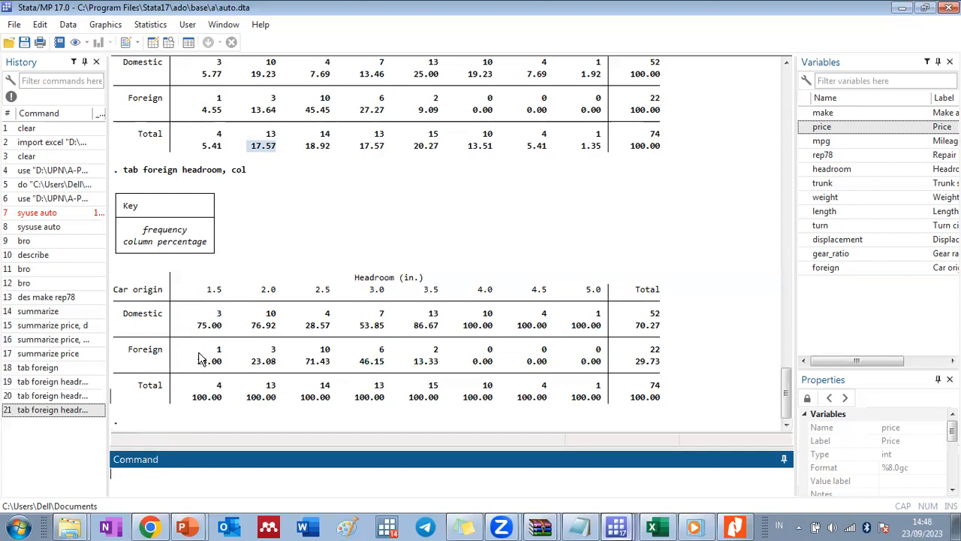
double_click(202, 397)
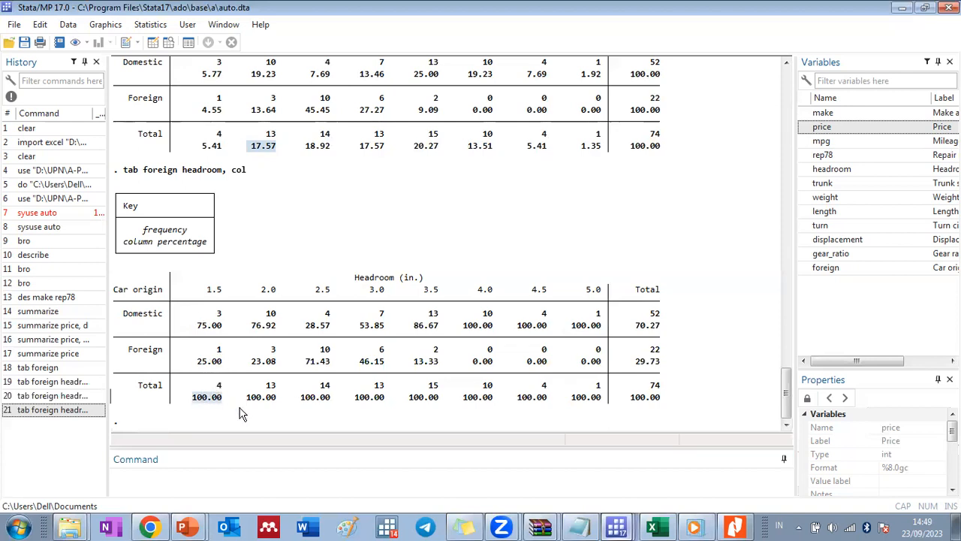
- Reuse the column percentage command and add the row option, running tab foreign headroom, col row
click(86, 412)
click(242, 474)
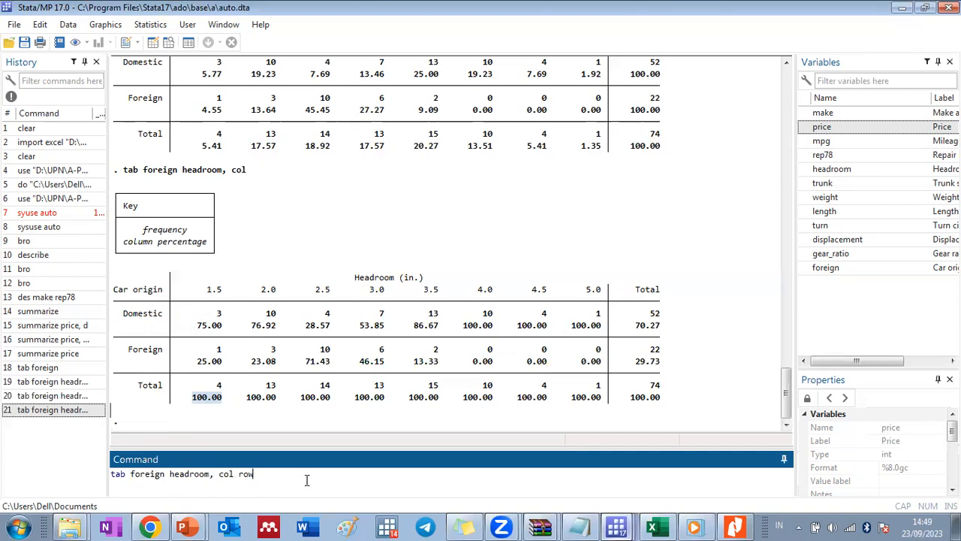
text(row)
key(Return)
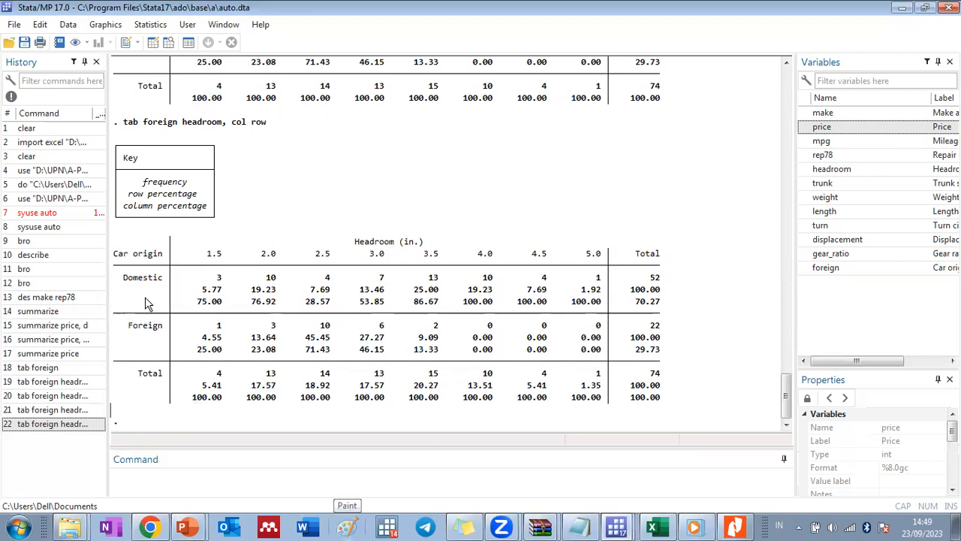
- Examine the Domestic and Foreign blocks of the combined table, including the row percentages for Foreign
drag(141, 275, 673, 309)
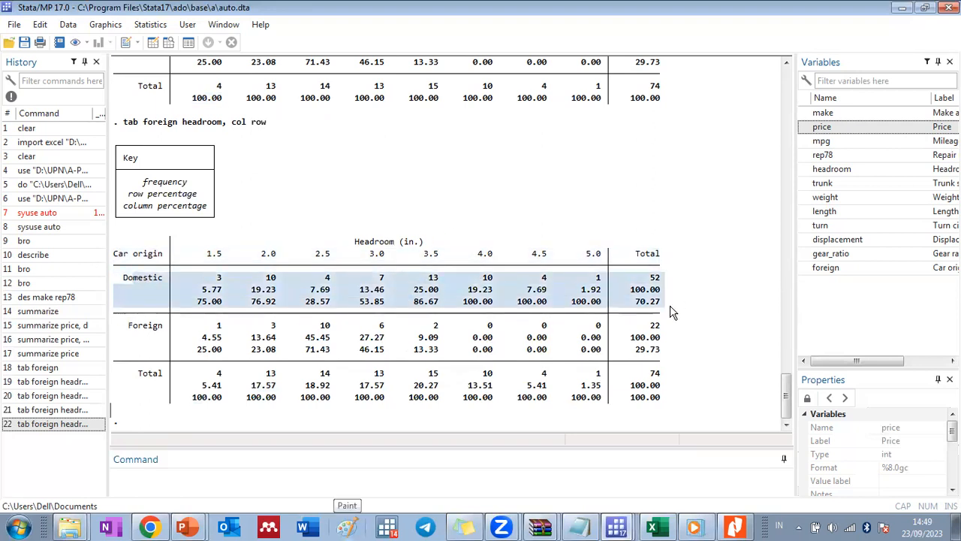
drag(154, 332, 599, 356)
click(664, 349)
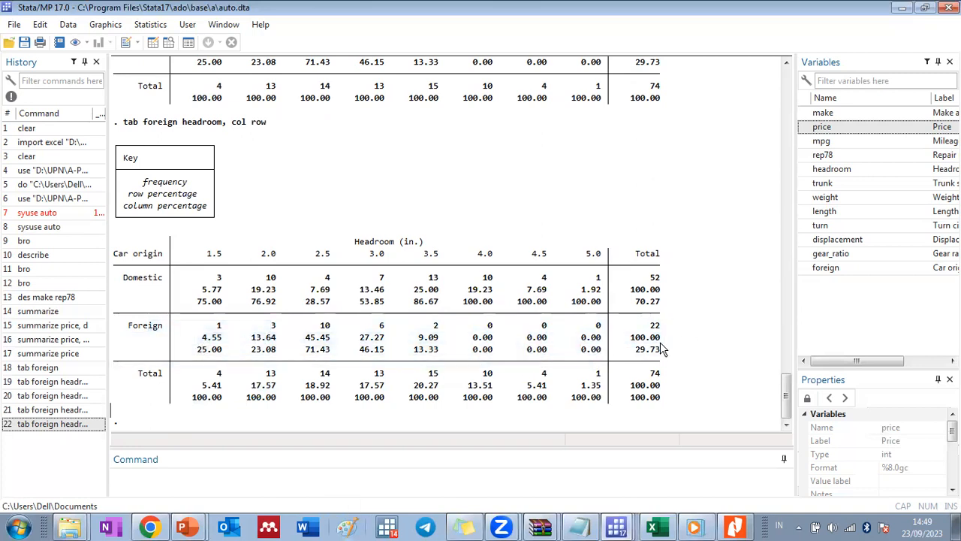
drag(661, 346, 199, 340)
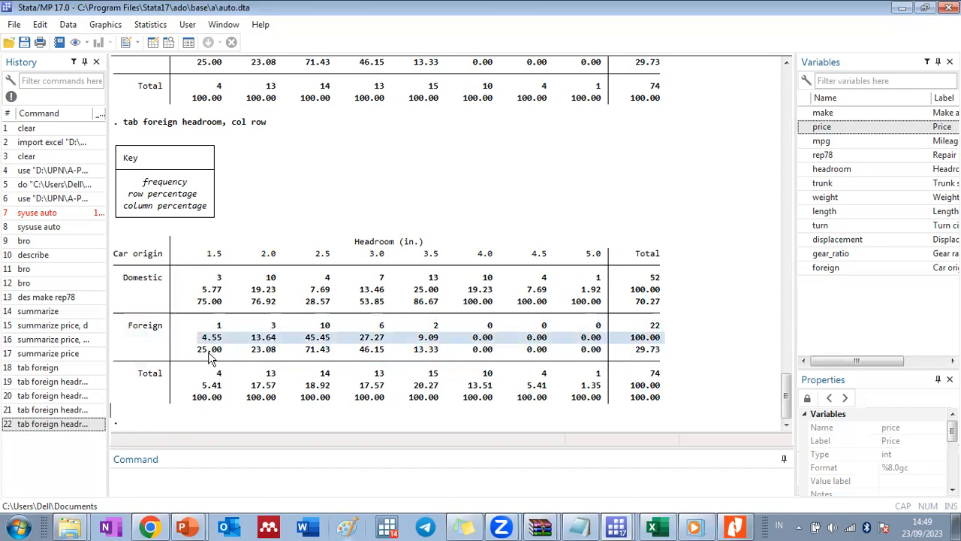
- Switch to Presentation1 in PowerPoint to check the Tabulasi item in the outline, and return to Stata
click(209, 356)
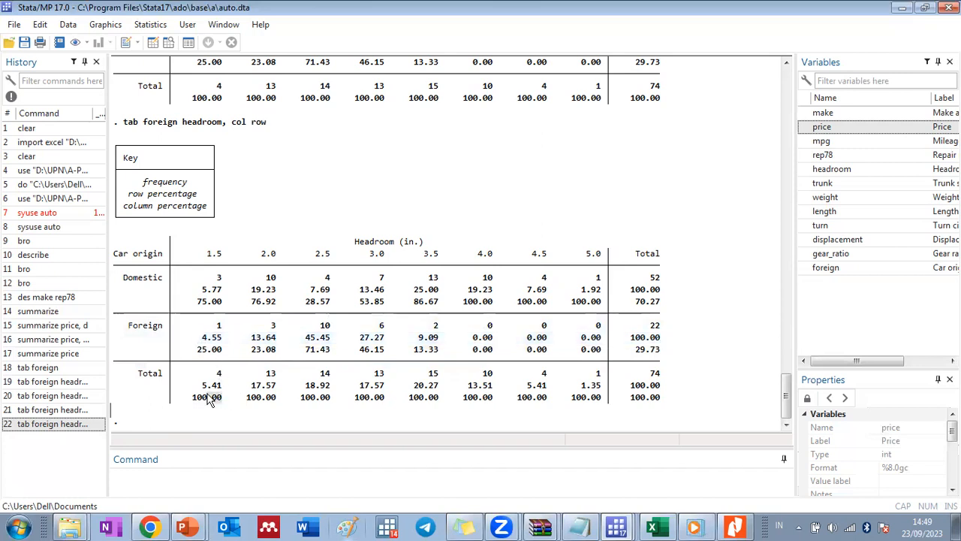
click(172, 531)
click(133, 494)
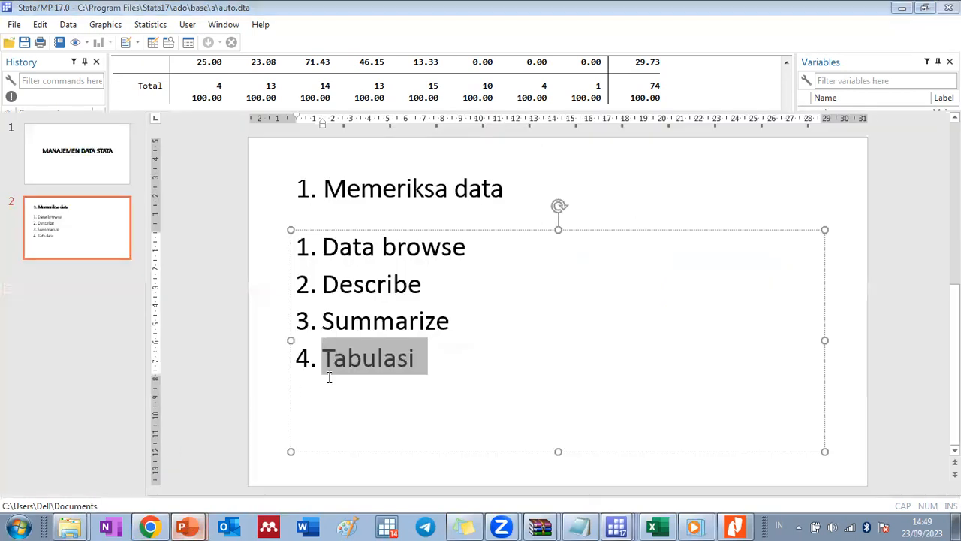
click(401, 368)
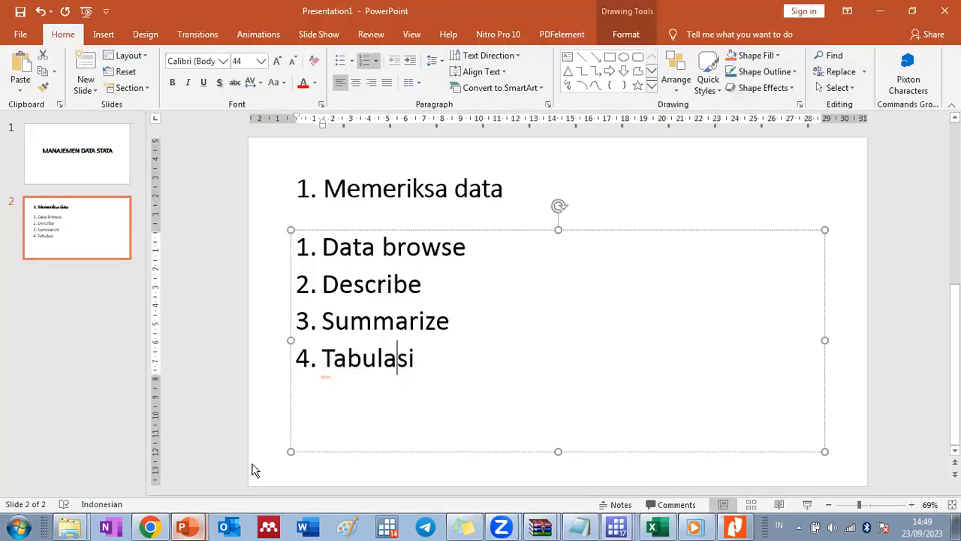
click(880, 11)
click(287, 410)
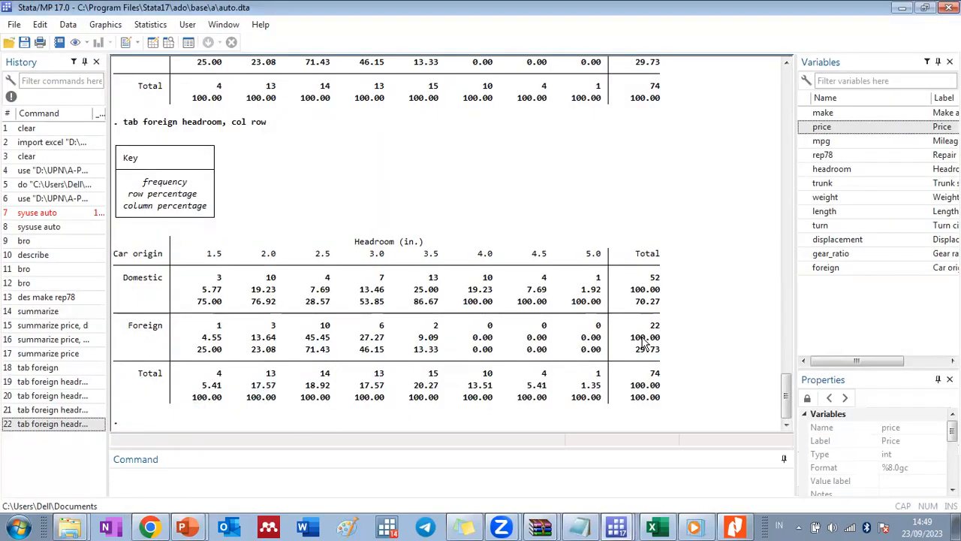
- Reuse the last cross-tabulation command without its options, change it to table, add rep78, and run table foreign headroom rep78
scroll(410, 347, up, 3)
scroll(410, 347, down, 3)
click(77, 425)
click(273, 478)
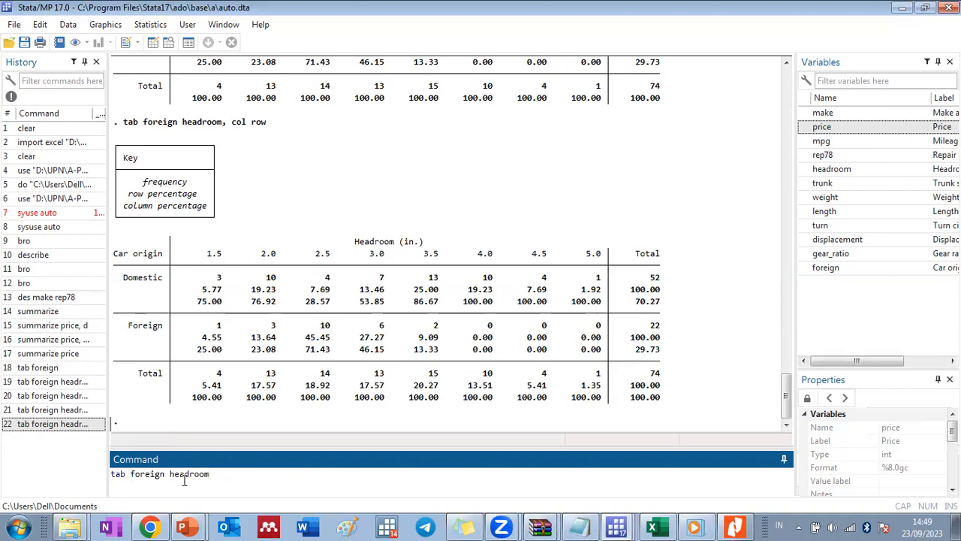
key(BackSpace)
text(le)
click(806, 158)
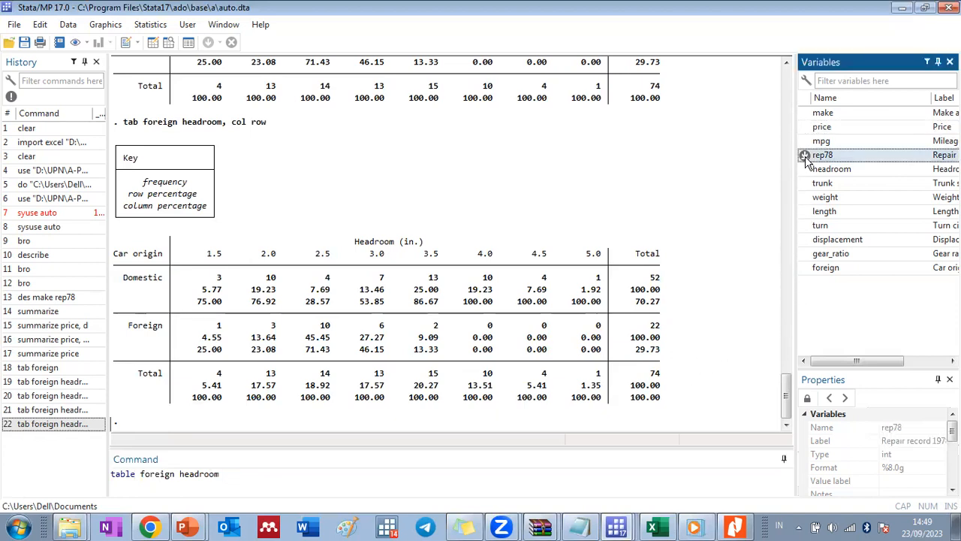
key(Return)
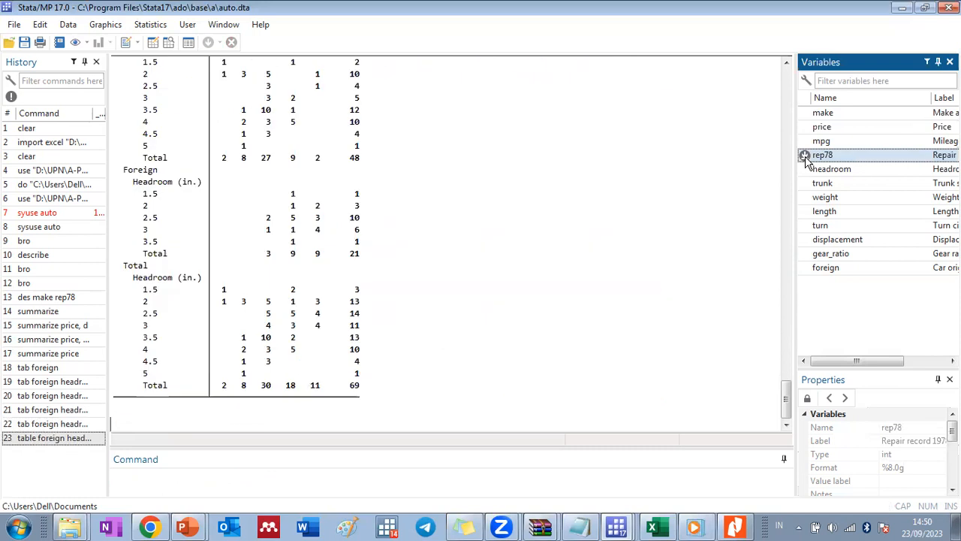
- Examine the three-way table's repair record columns and its headroom rows within the Domestic, Foreign and Total blocks
scroll(378, 368, up, 8)
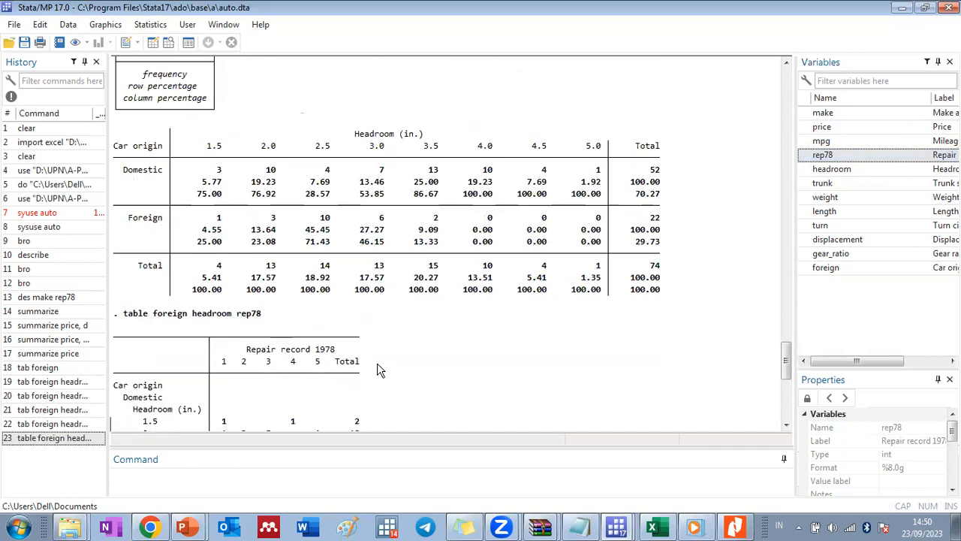
scroll(378, 369, down, 2)
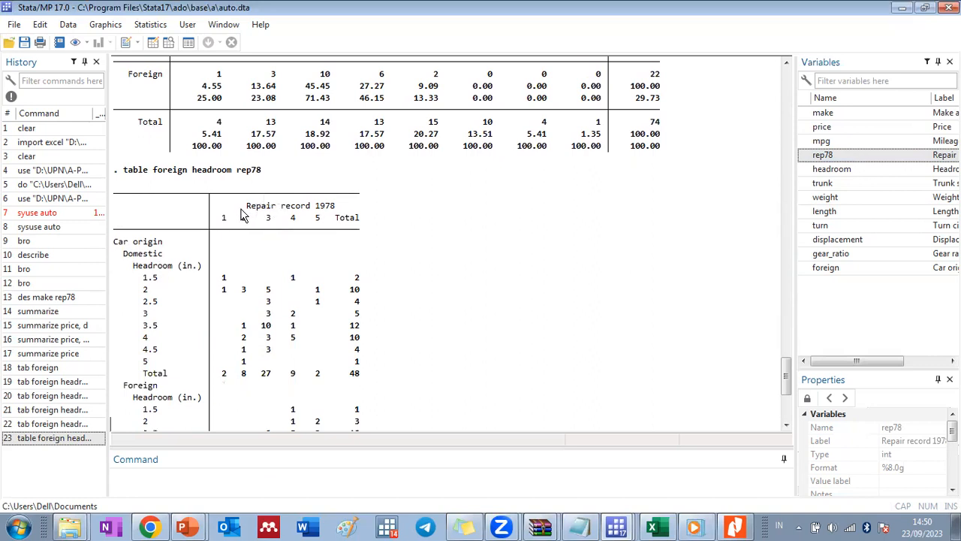
drag(245, 211, 337, 212)
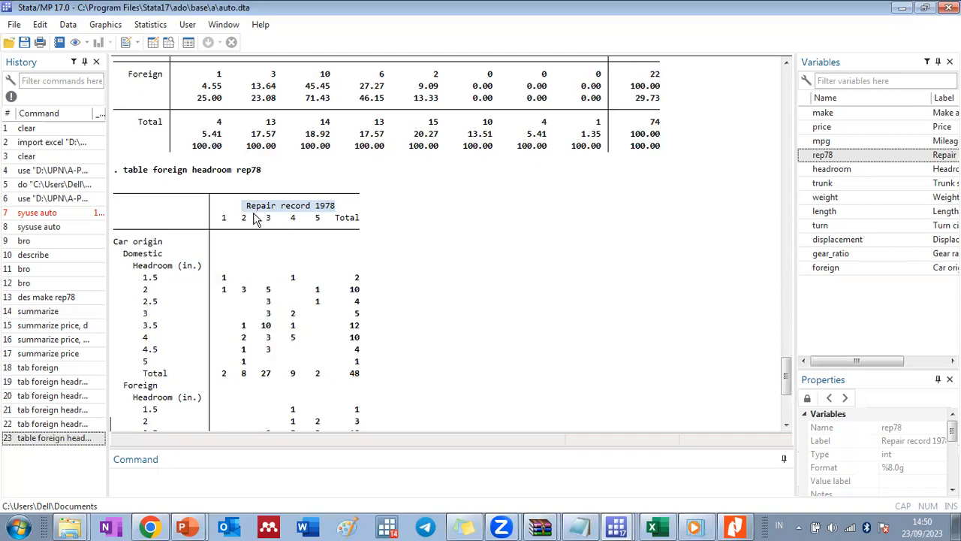
click(171, 298)
scroll(171, 298, down, 1)
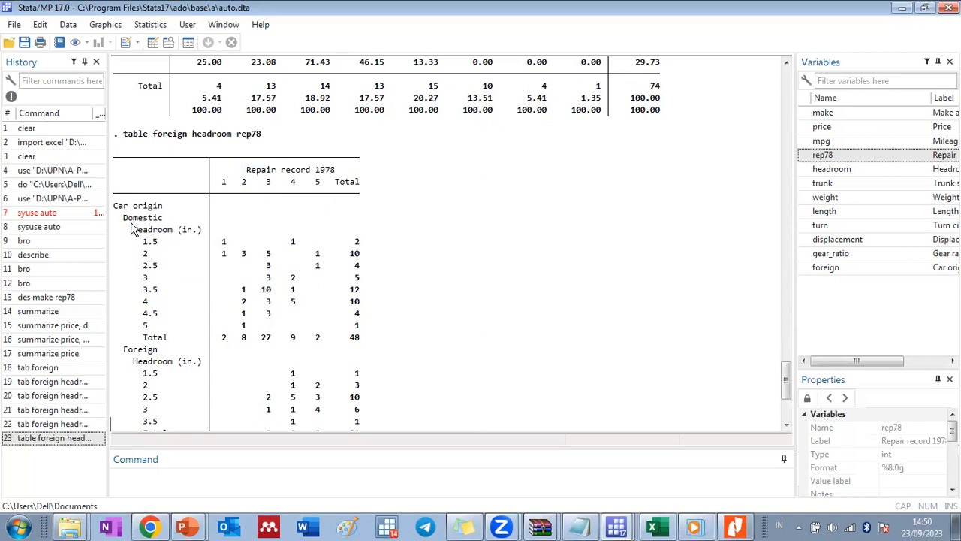
scroll(129, 248, down, 1)
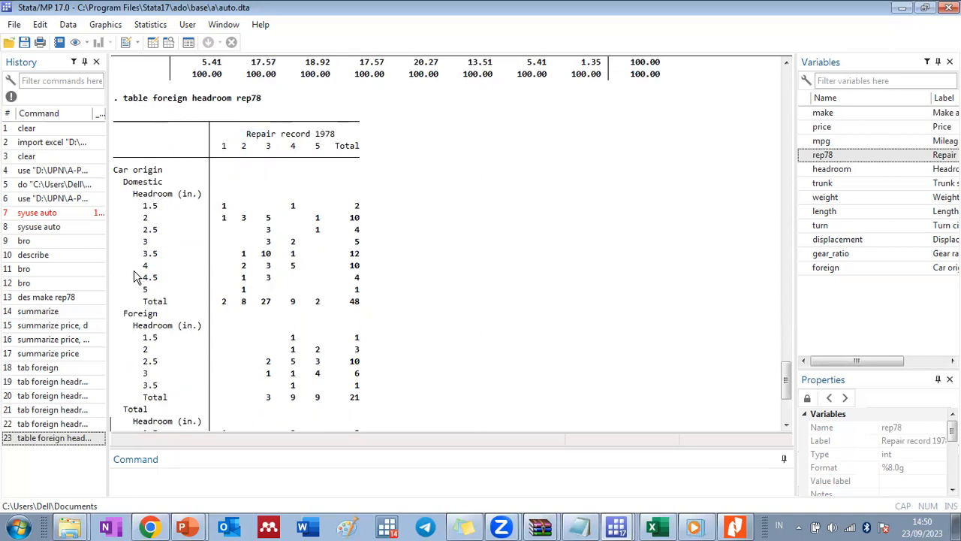
scroll(150, 330, down, 5)
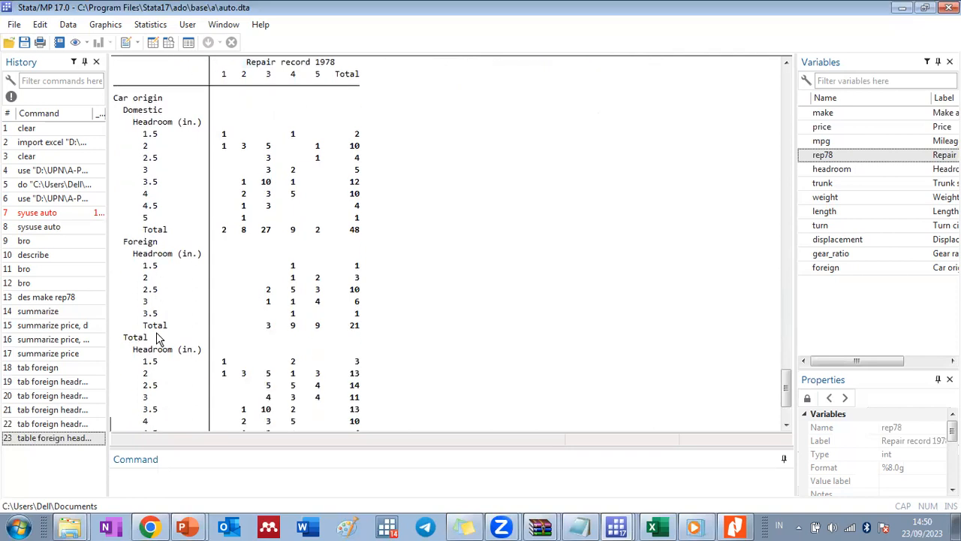
scroll(185, 338, up, 4)
scroll(280, 326, up, 1)
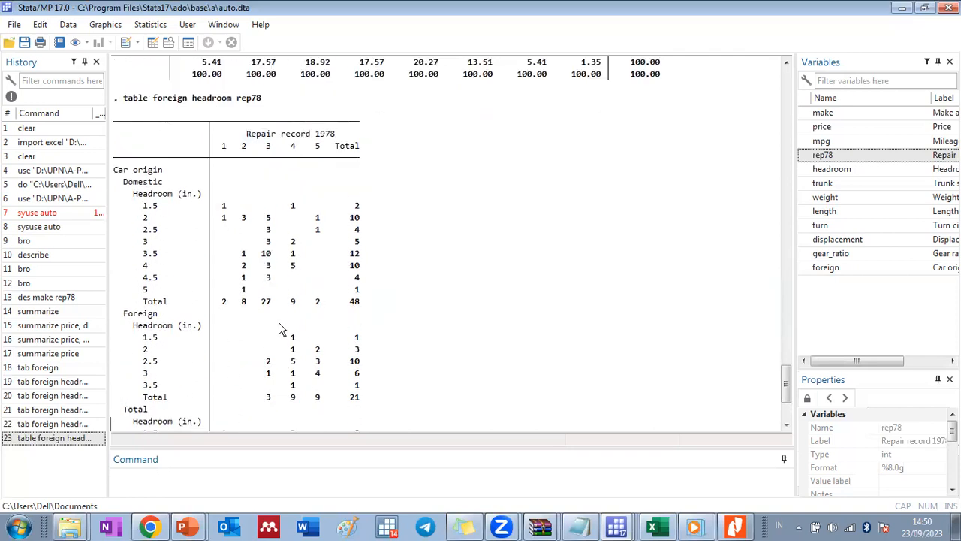
scroll(279, 322, down, 2)
- Switch to Presentation1 in PowerPoint and deselect the list text box on the Memeriksa data slide
mouse_move(199, 531)
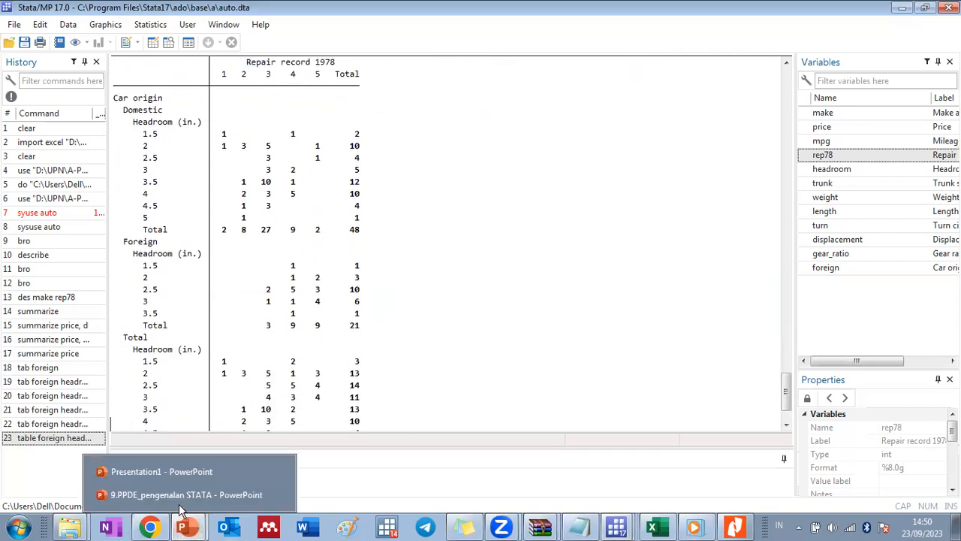
click(166, 473)
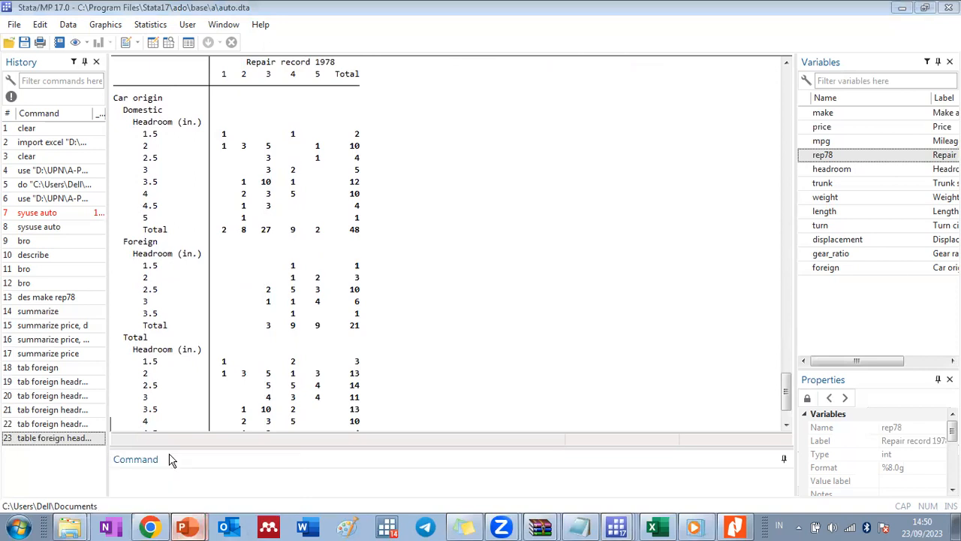
click(256, 263)
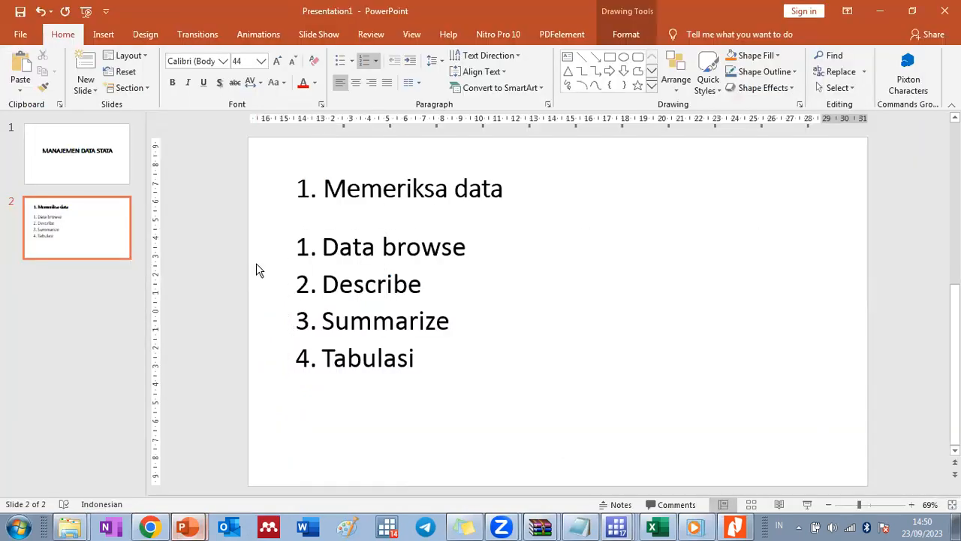